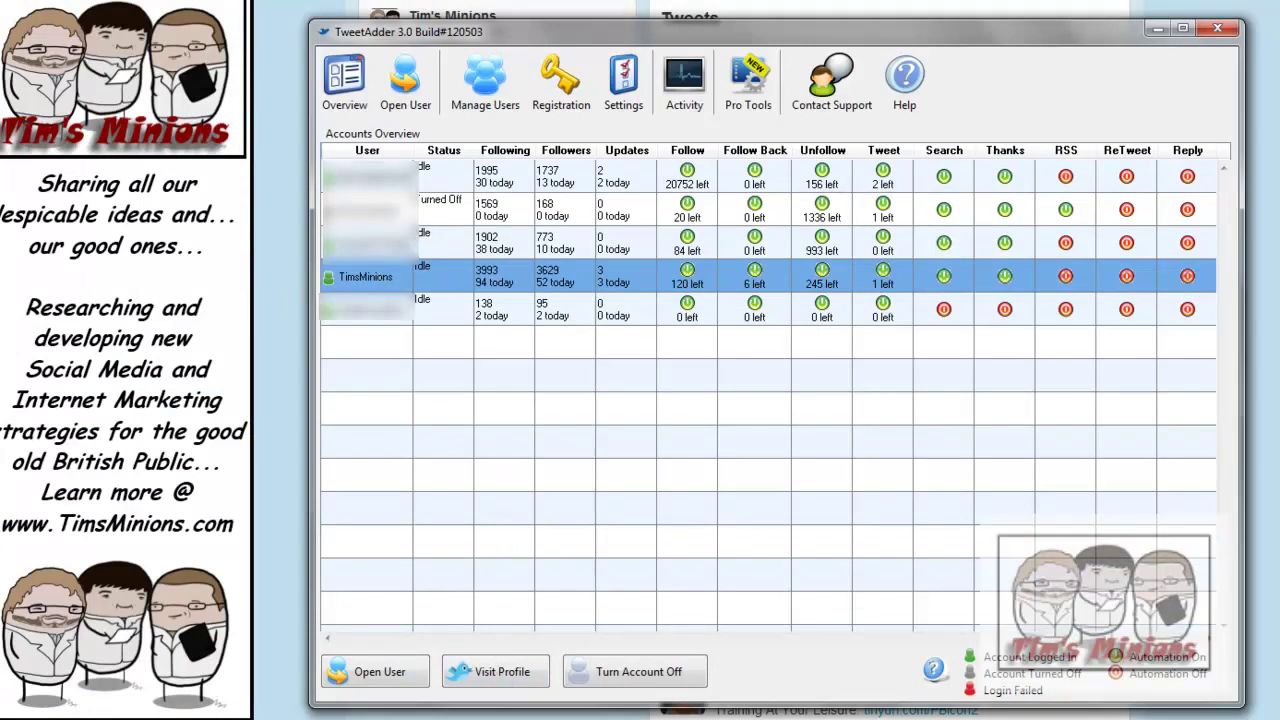
Switch to the Twitter page in the browser, load its new tweets, and return to TweetAdder.
key("alt+Tab")
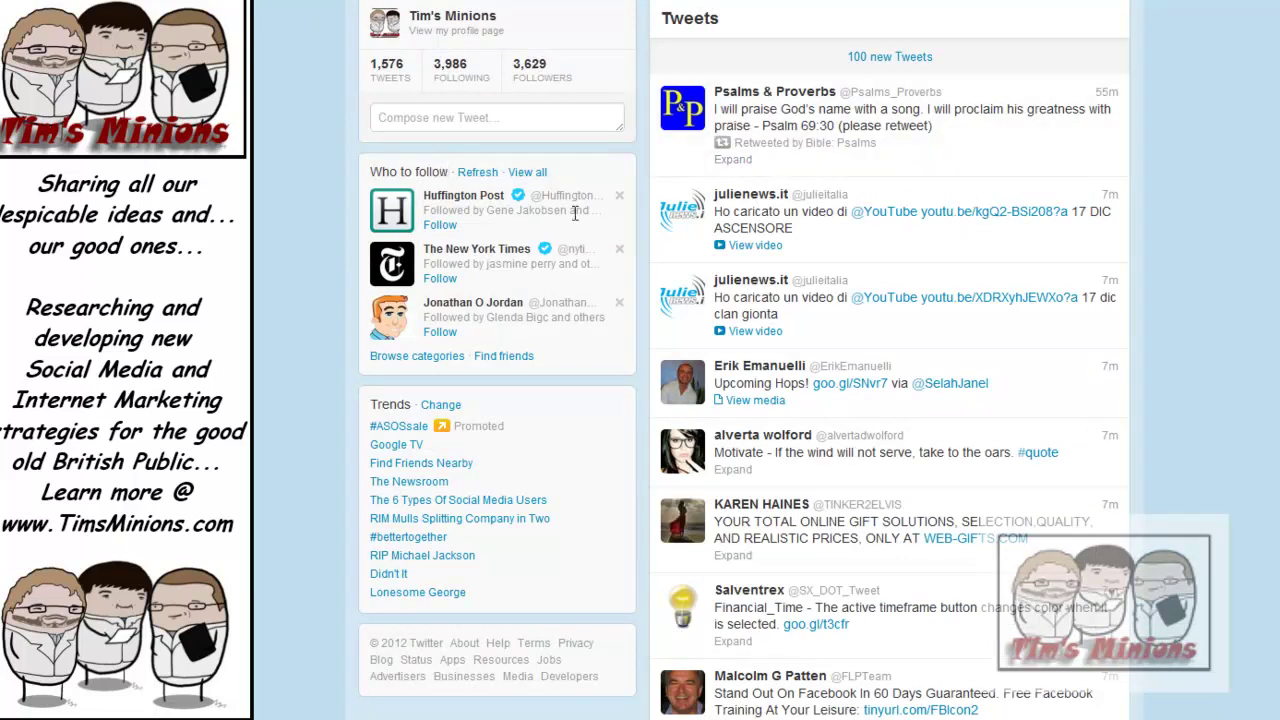
left_click(912, 60)
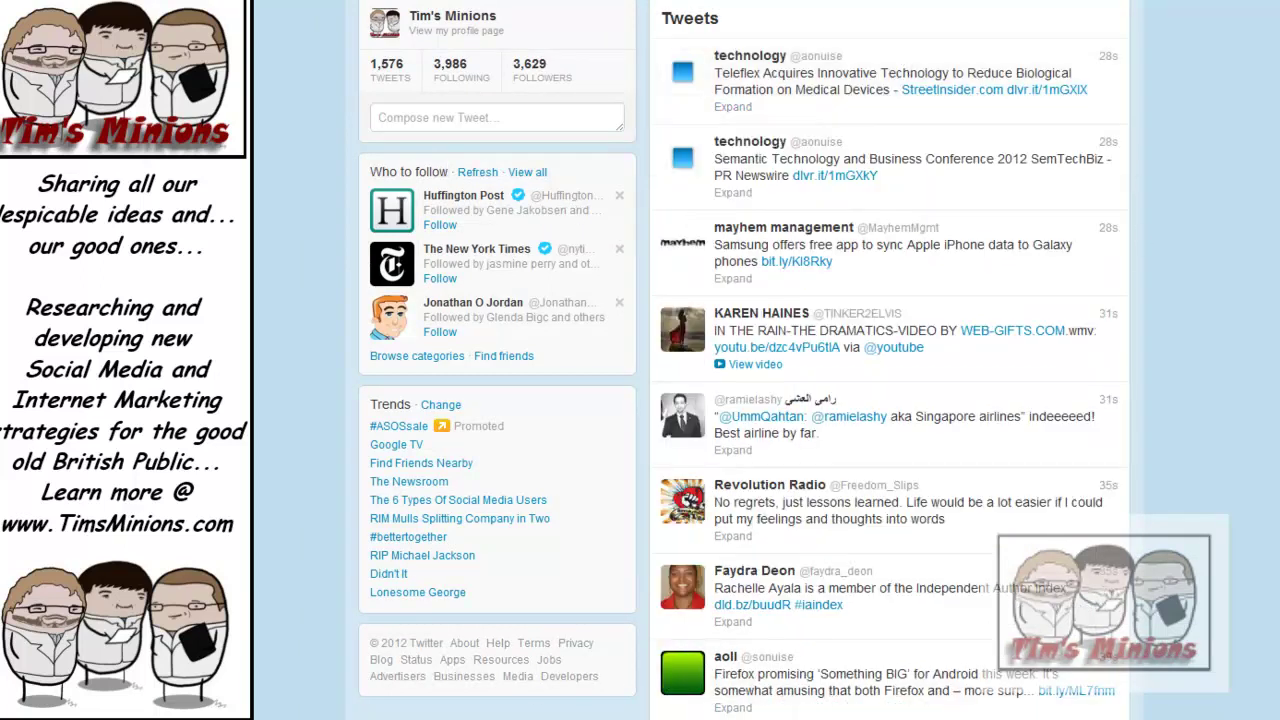
key("alt+Tab")
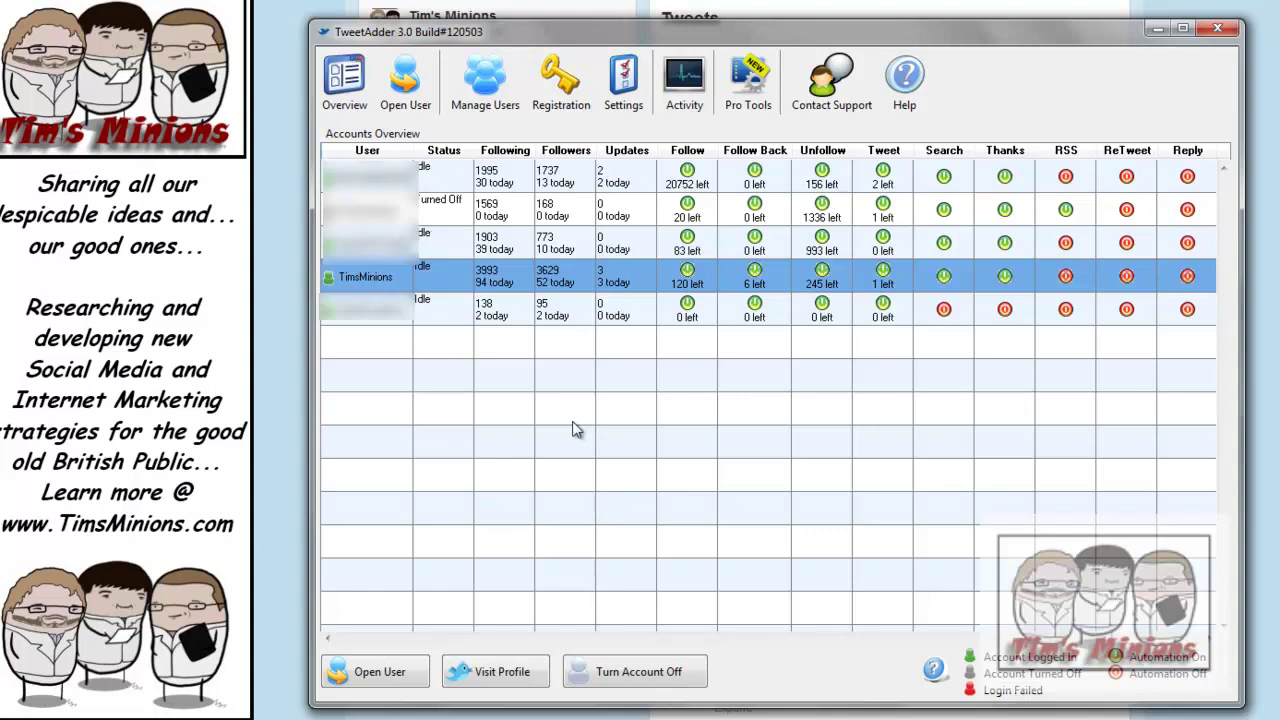
Review the user management page, including the username, password and license selection for adding a Twitter profile.
left_click(488, 85)
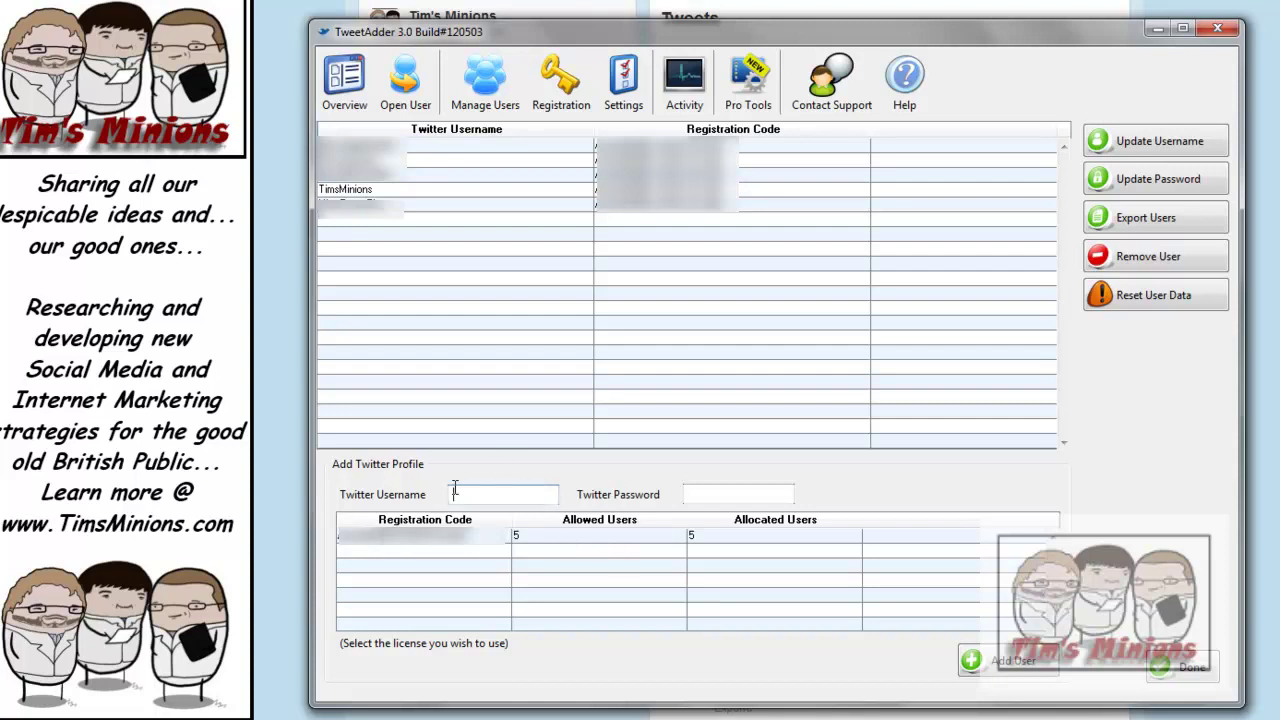
left_click(707, 490)
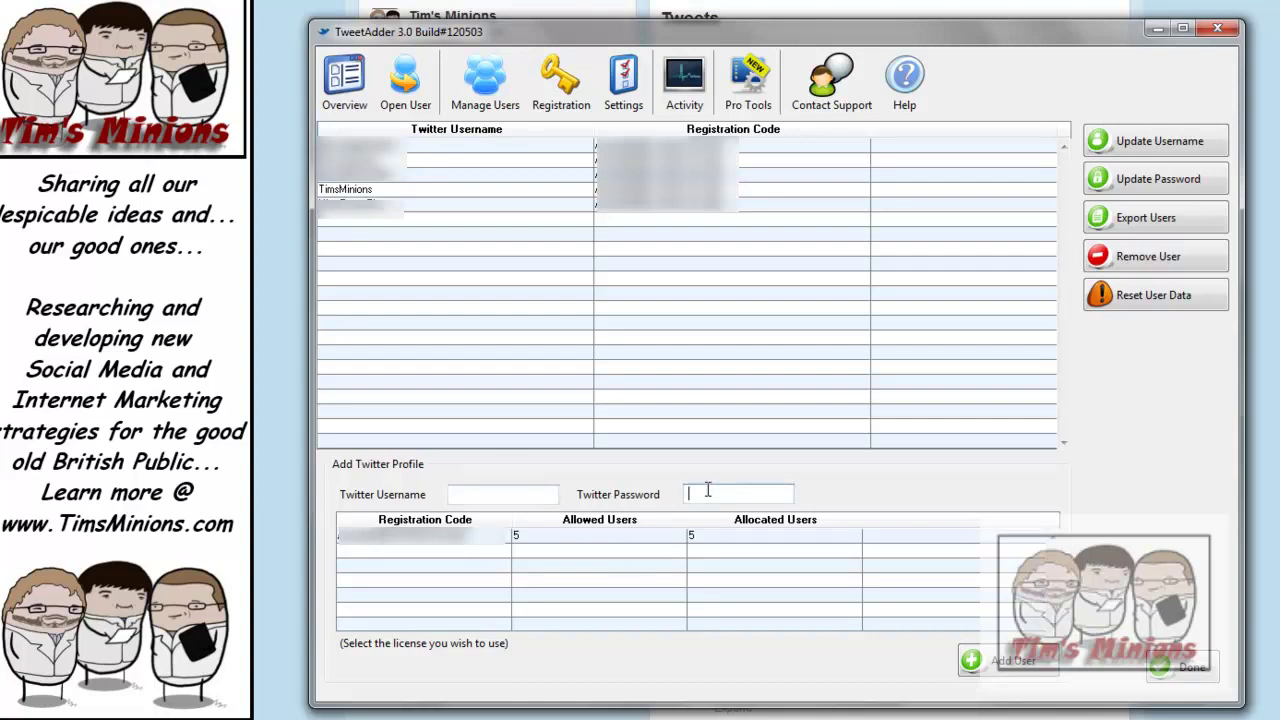
left_click(444, 541)
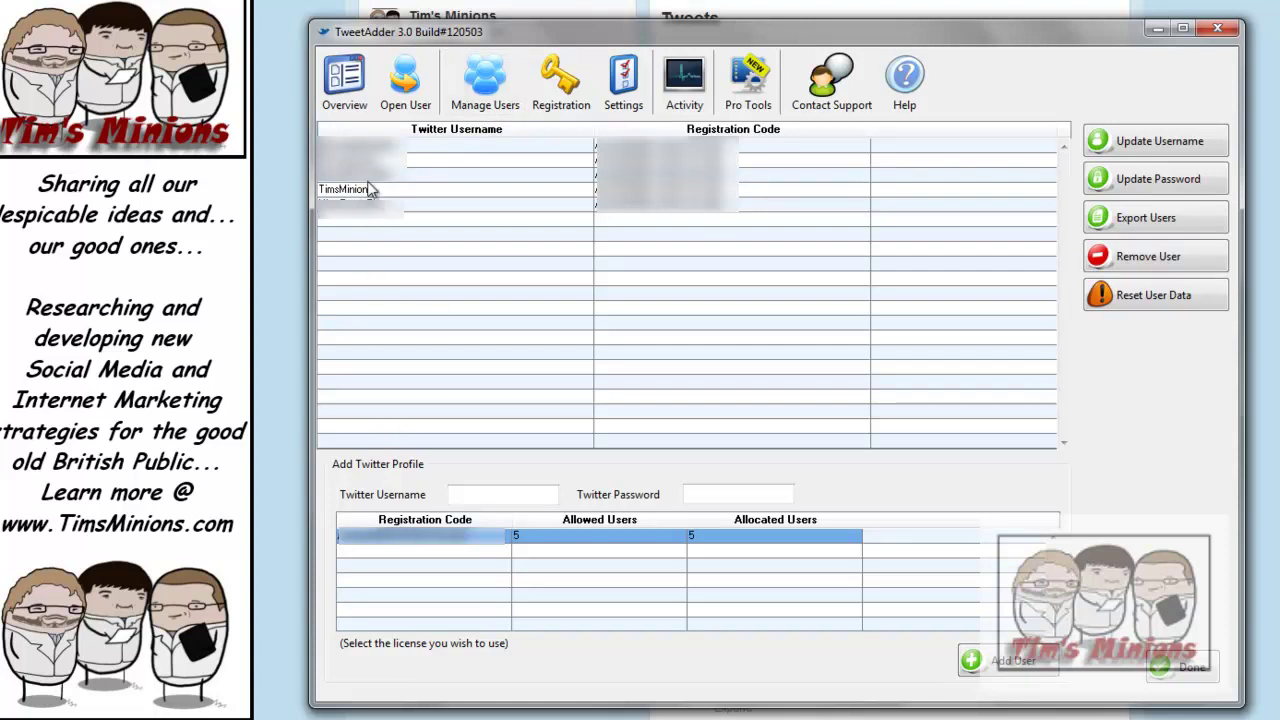
Return to the accounts overview and open the TimsMinions account.
left_click(352, 86)
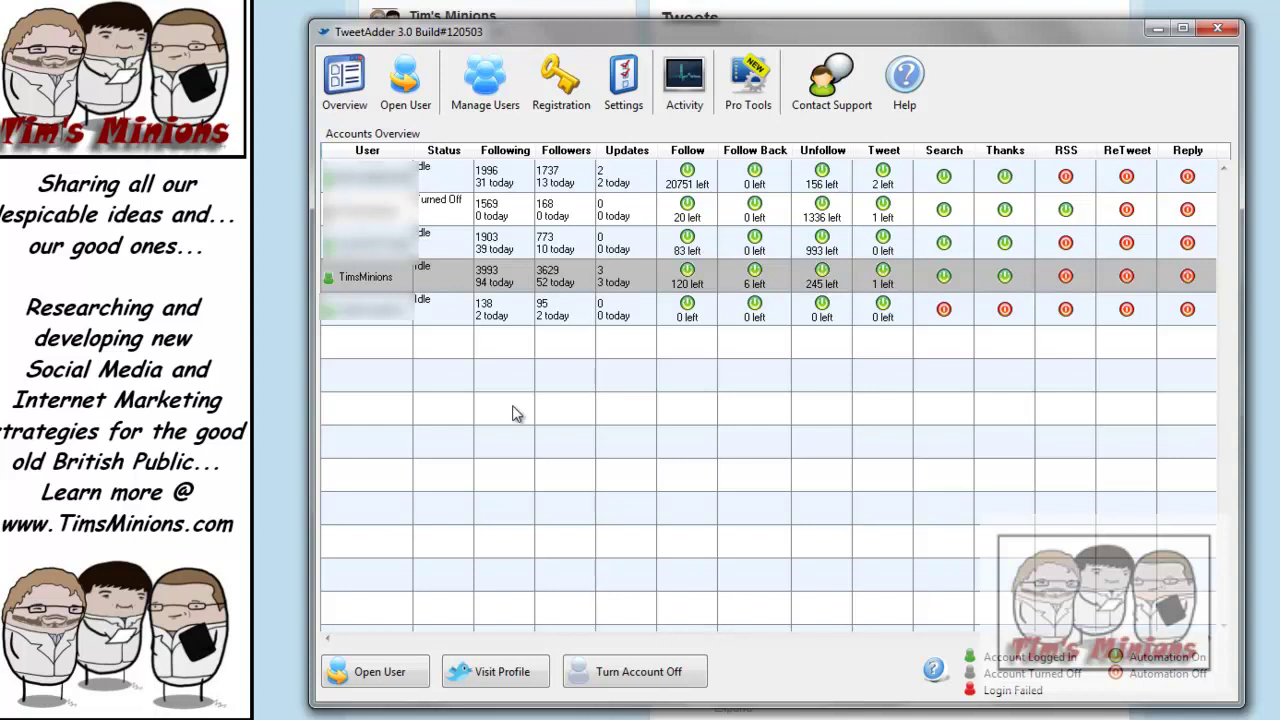
left_click(412, 88)
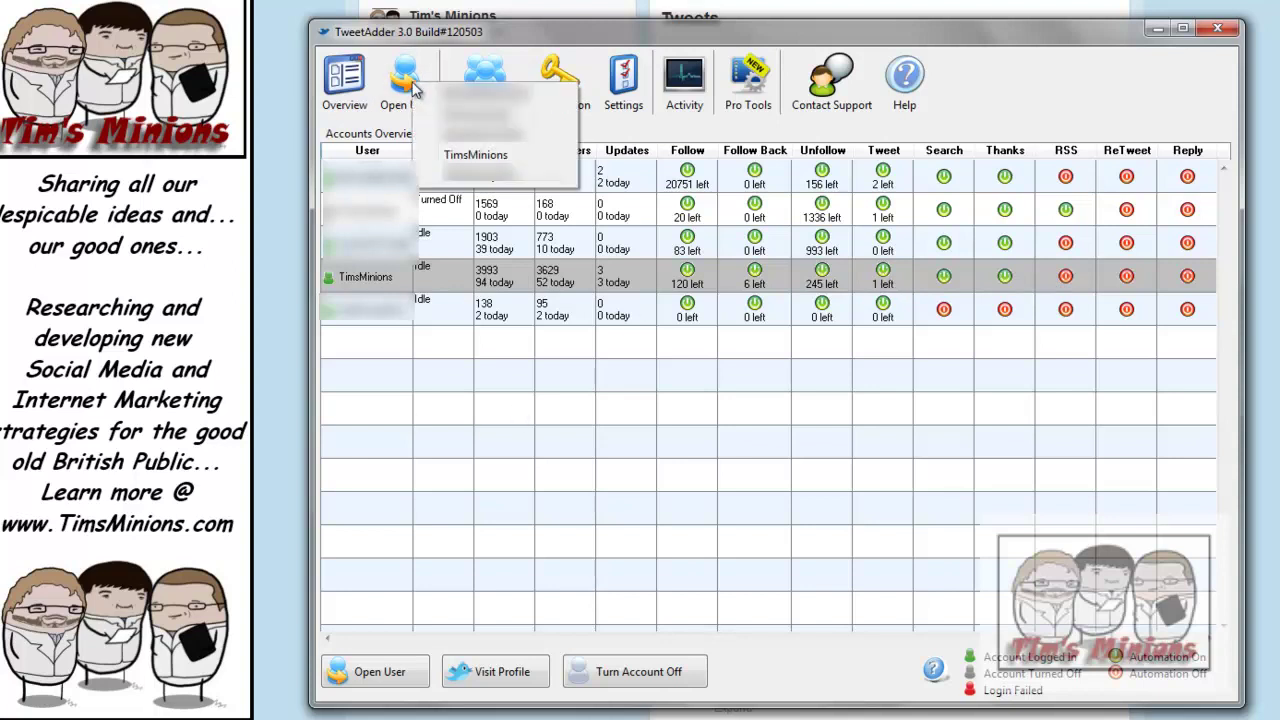
left_click(463, 158)
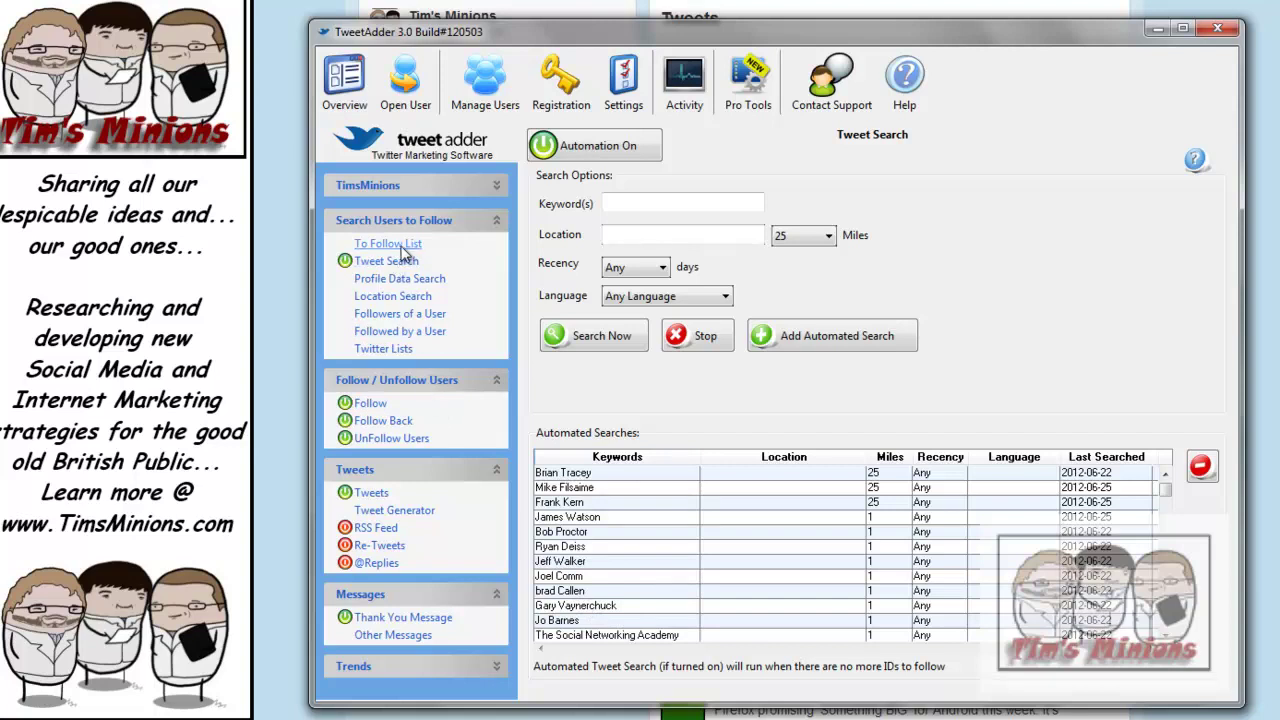
left_click(610, 292)
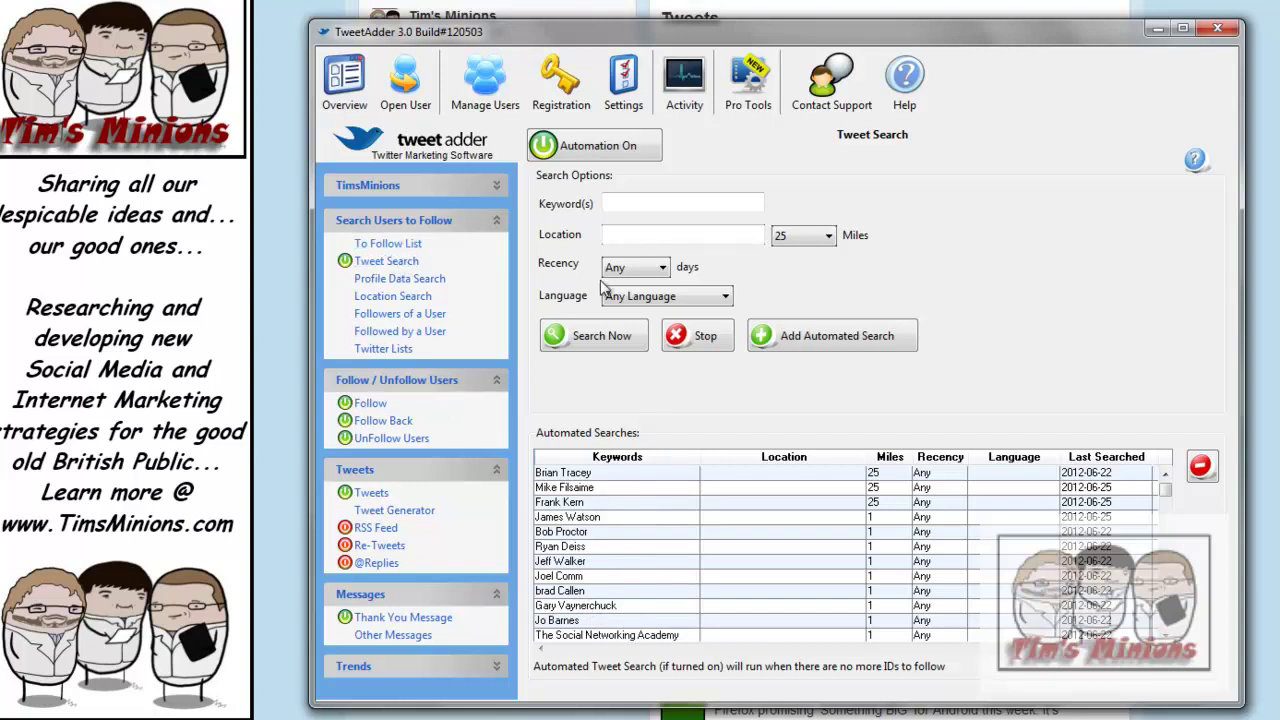
Run a tweet search for "make money online" in English with a recency of 1 day, stopping it early to list results.
left_click(633, 202)
type("make money online")
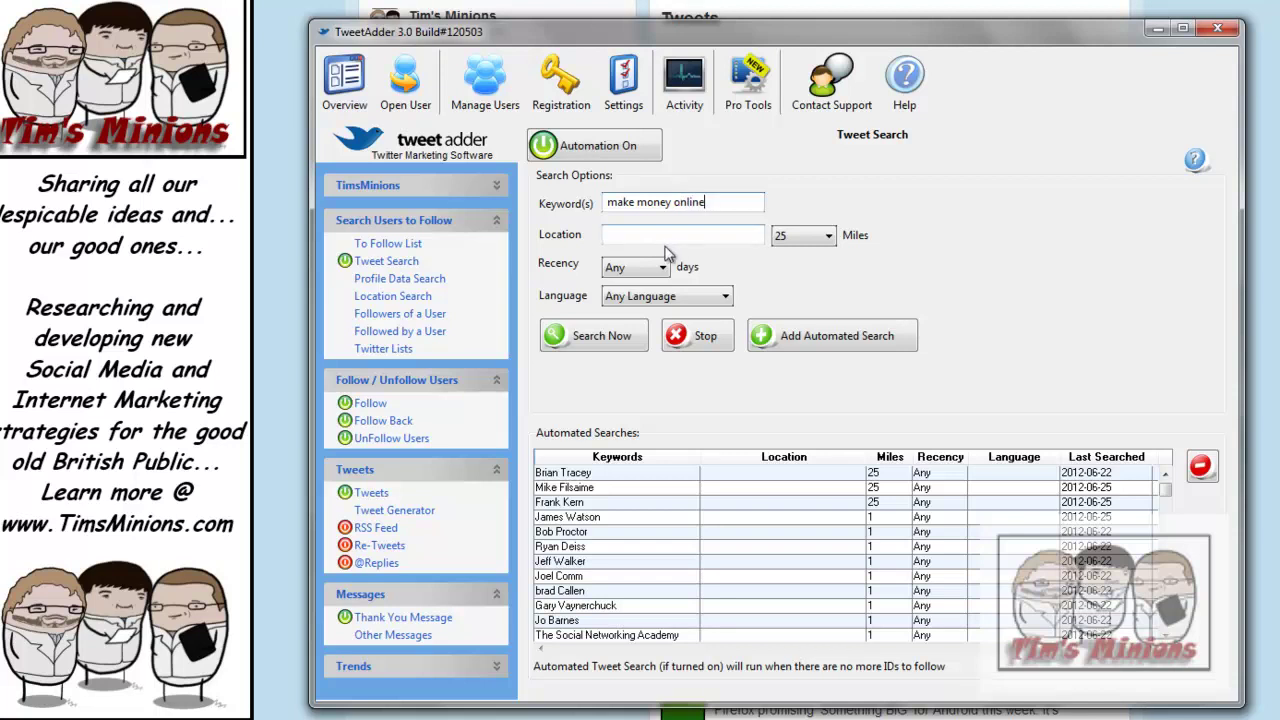
left_click(725, 298)
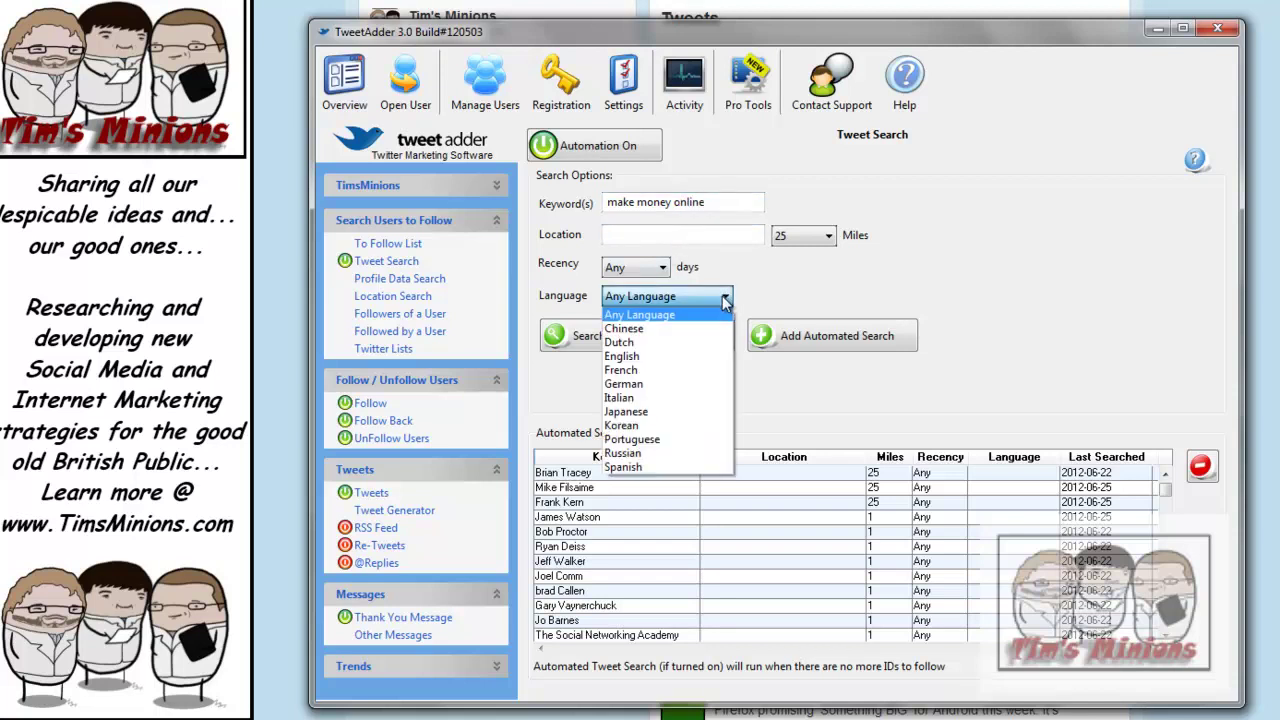
left_click(725, 298)
left_click(725, 298)
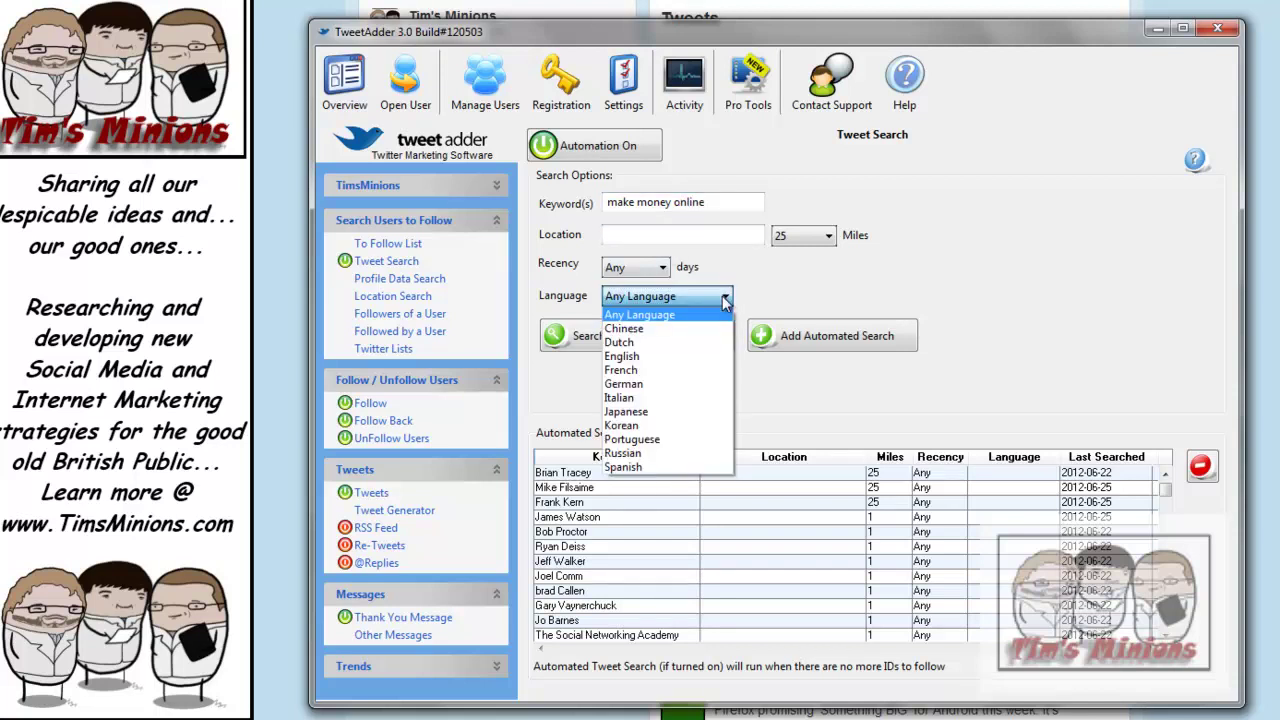
left_click(645, 358)
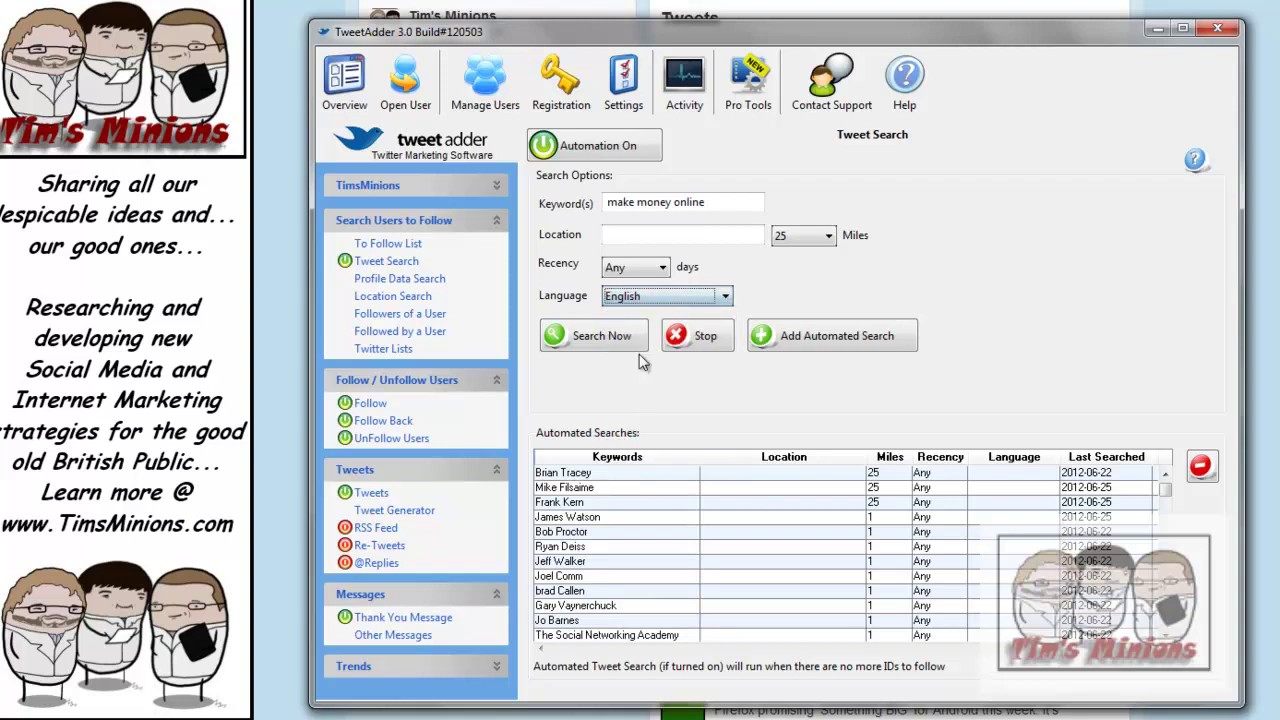
left_click(660, 270)
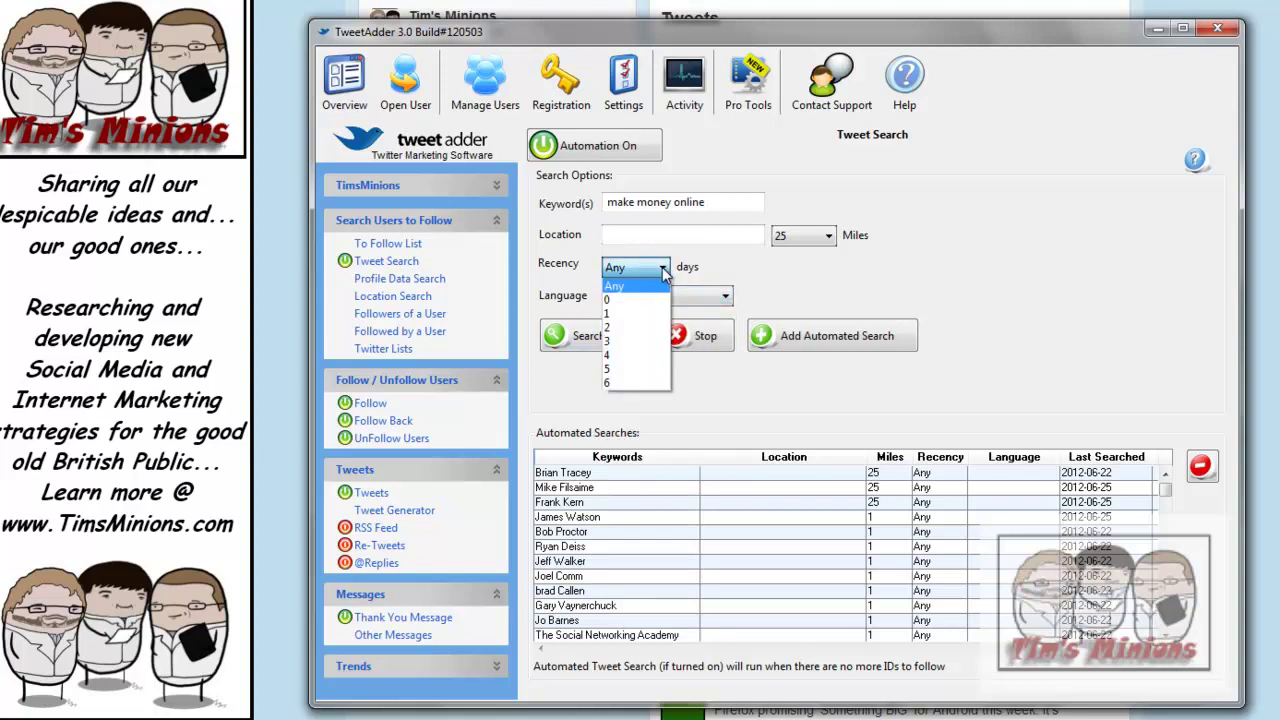
left_click(631, 316)
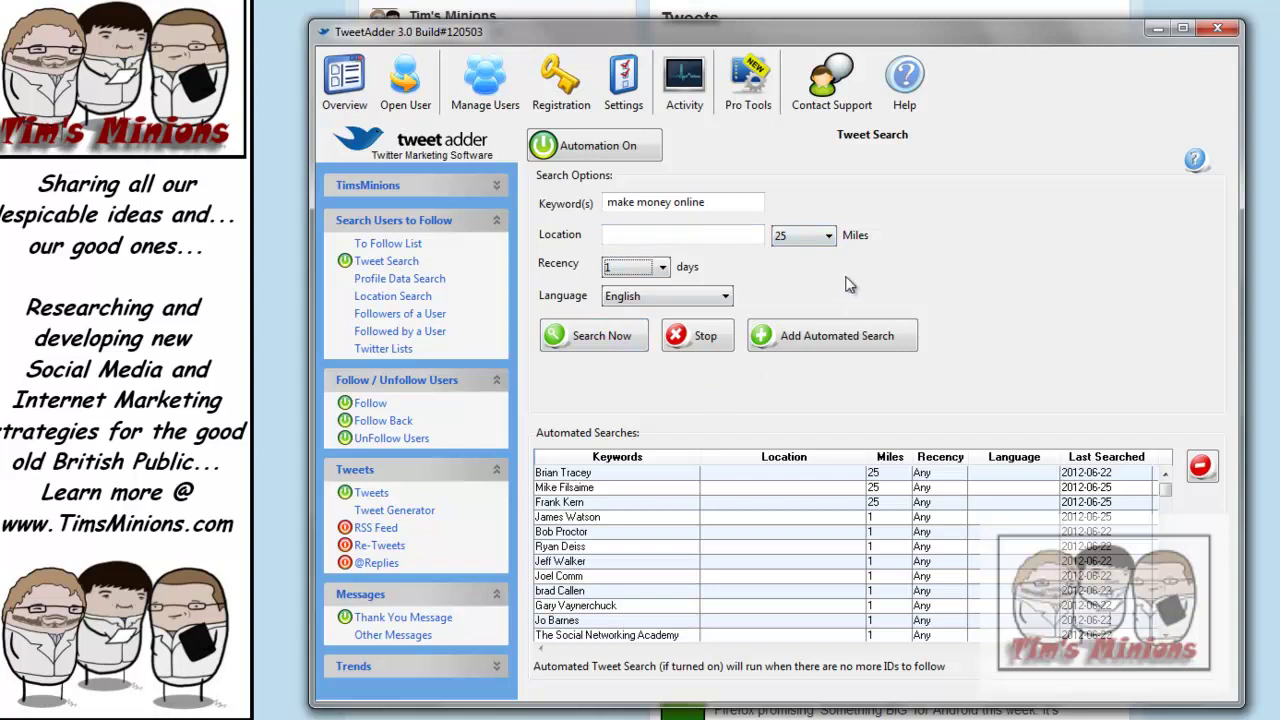
left_click(630, 340)
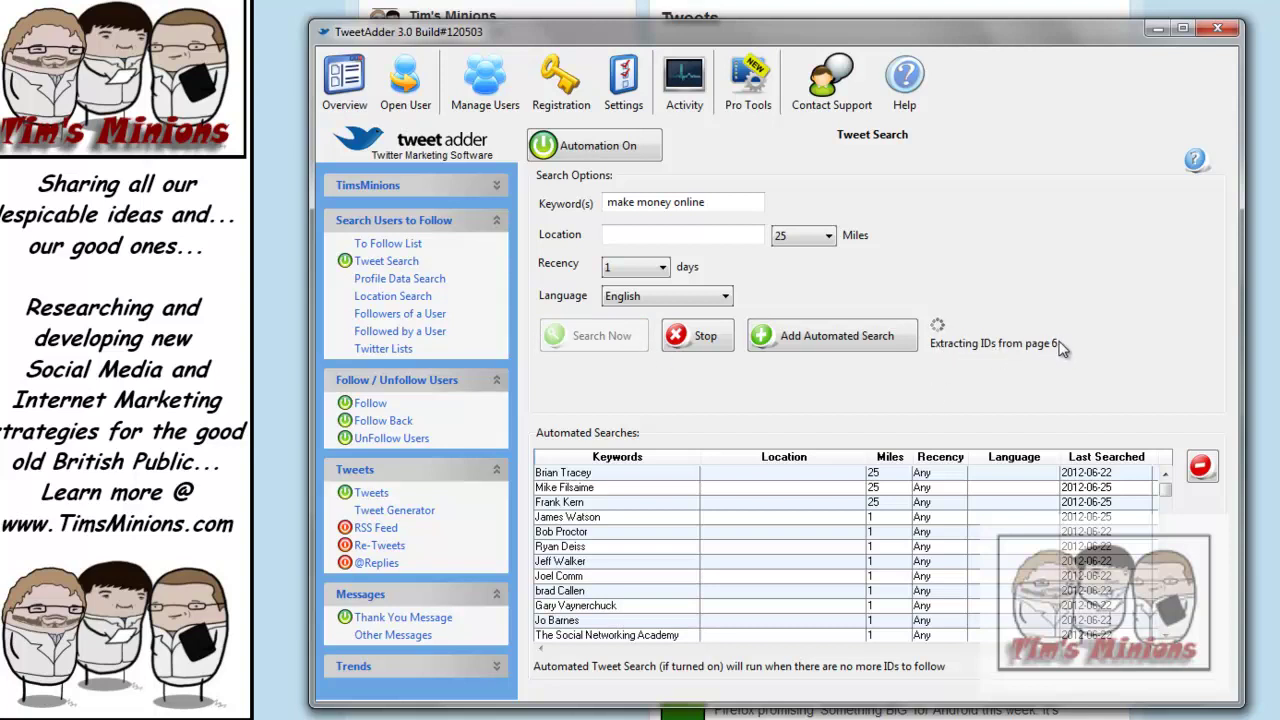
left_click(717, 337)
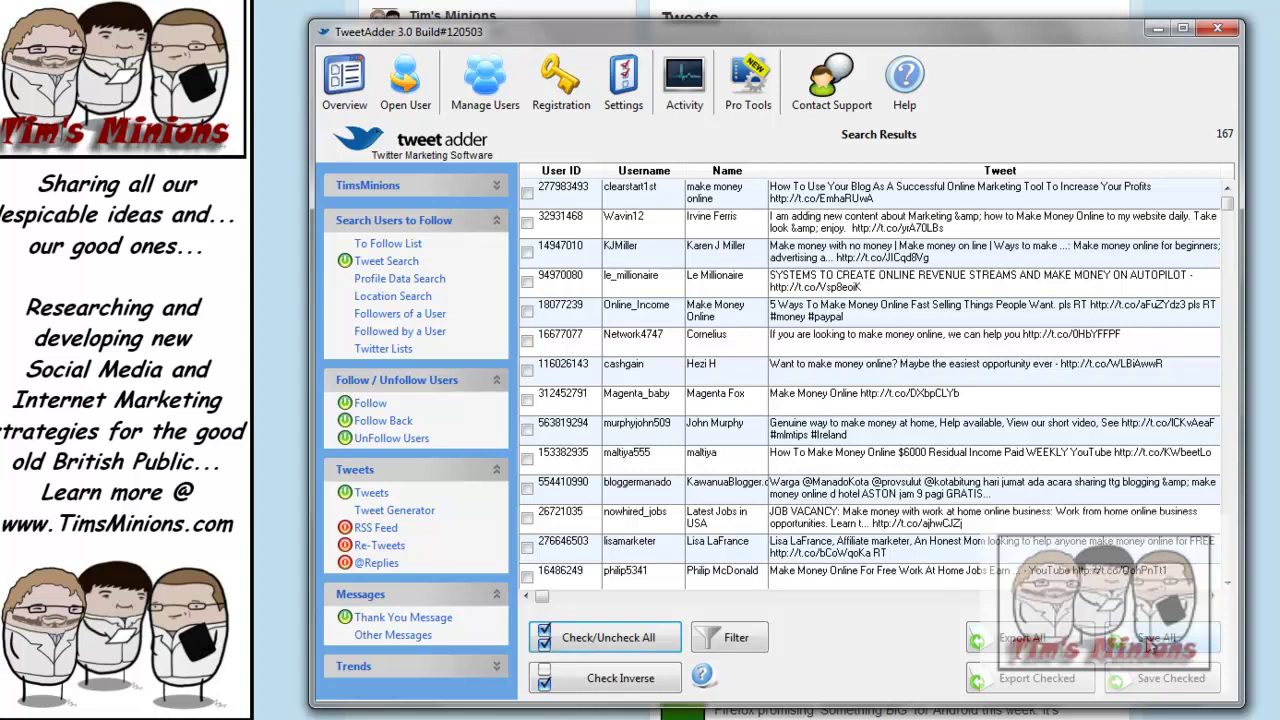
Look through the To Follow List from beginning to end and return to its start.
left_click(388, 244)
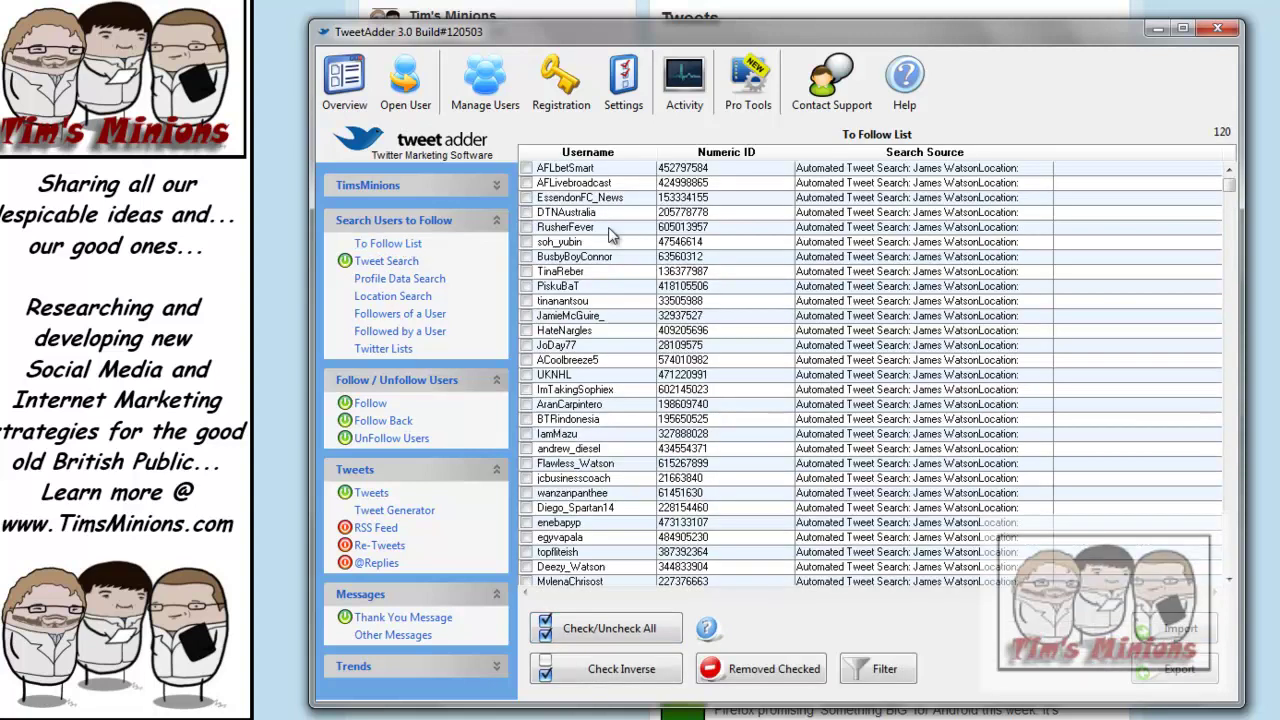
left_click_drag(1230, 186, 1244, 376)
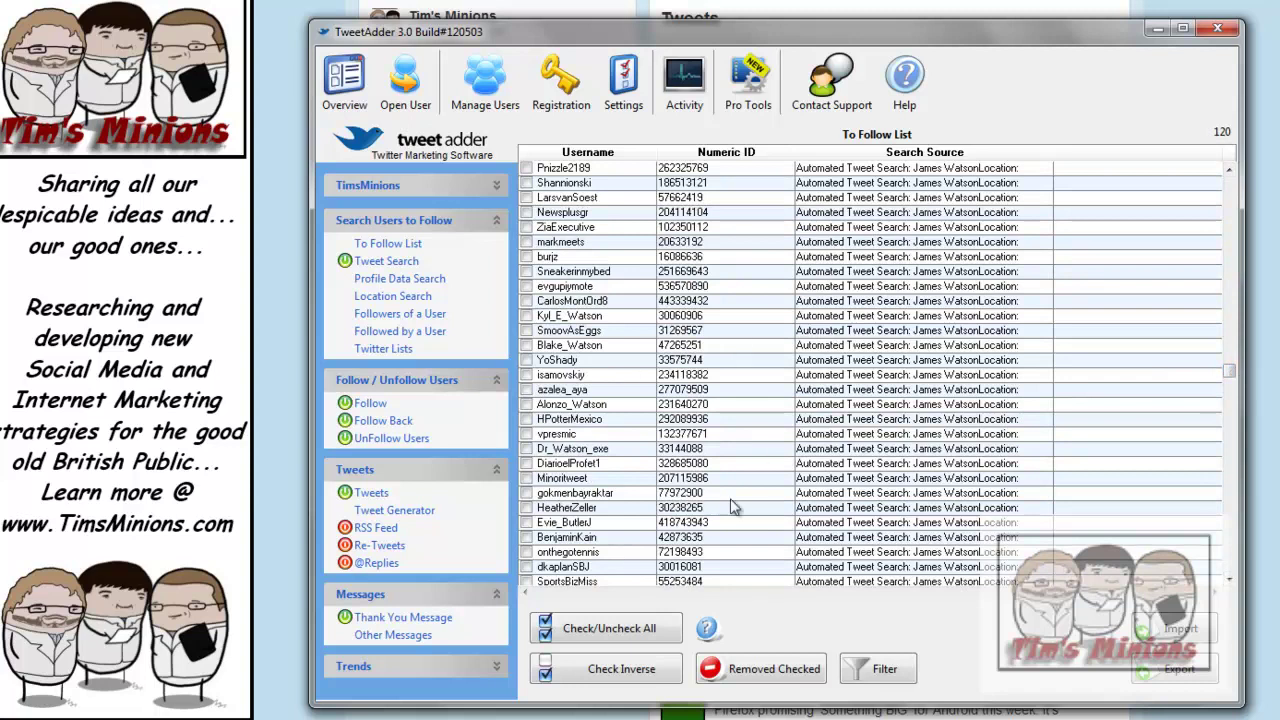
left_click_drag(1229, 375, 1228, 560)
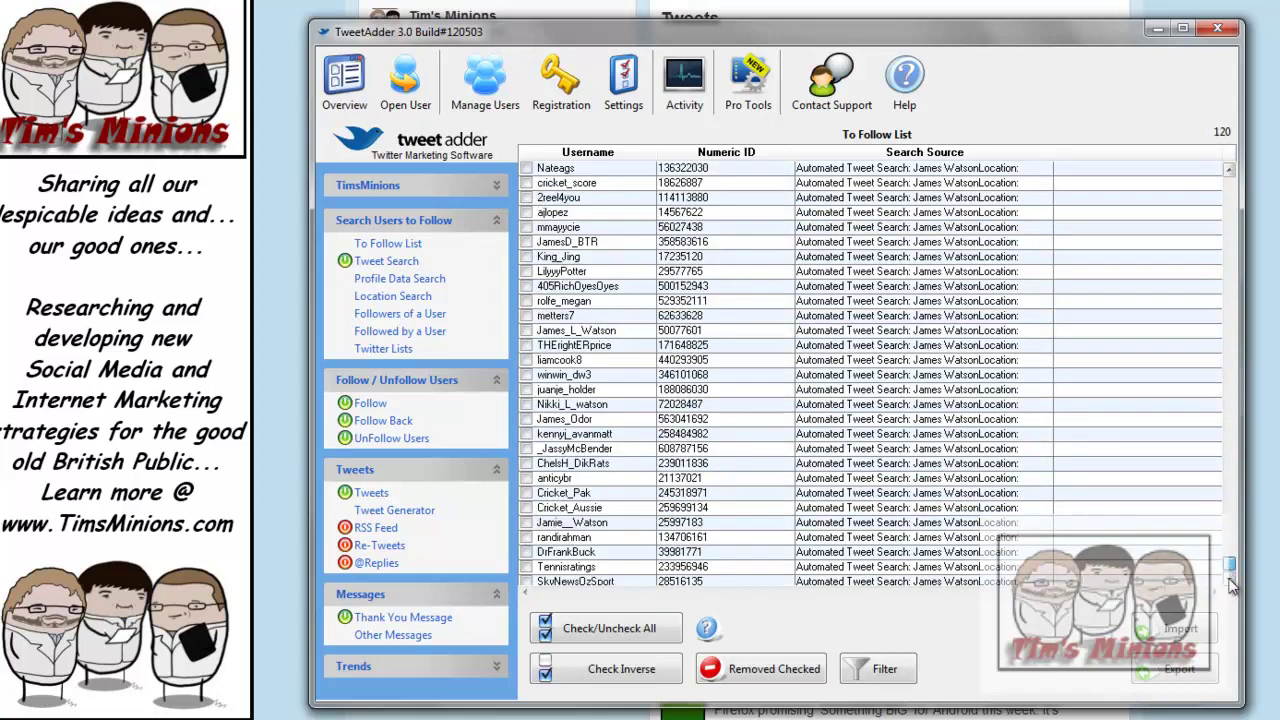
scroll(1228, 585, "down", 1)
left_click_drag(1229, 565, 1229, 180)
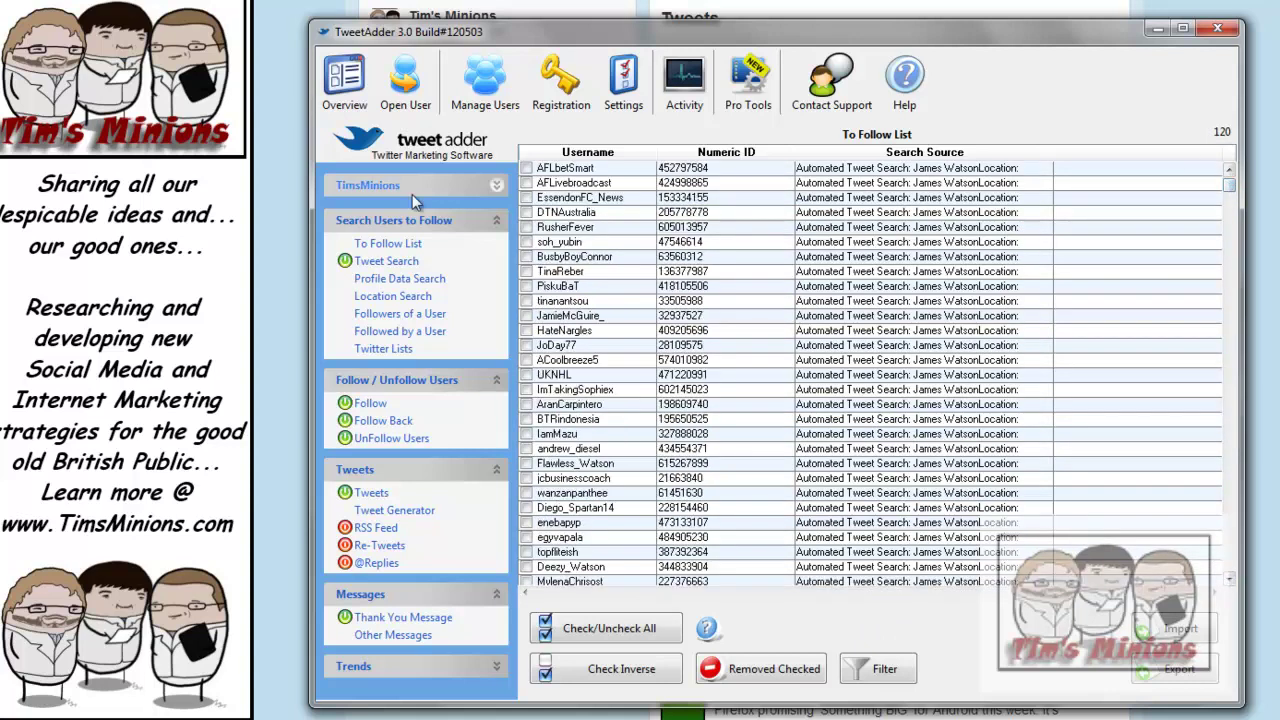
left_click(396, 351)
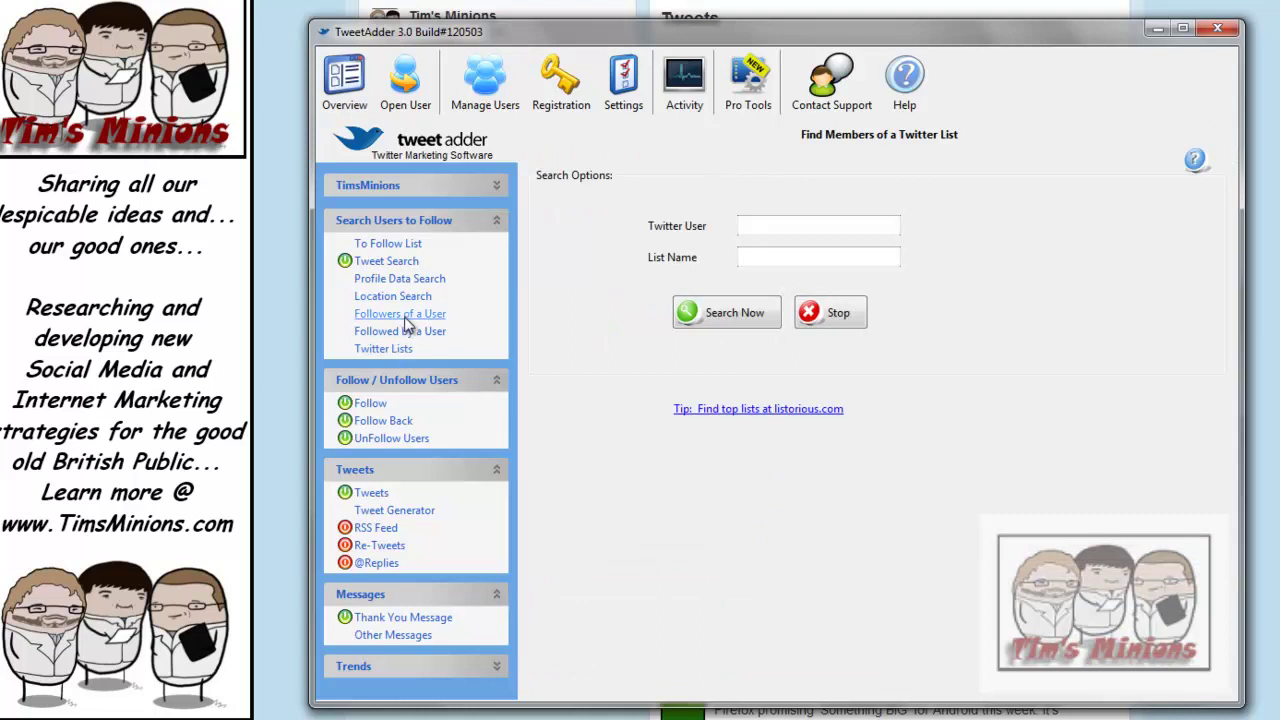
left_click(398, 317)
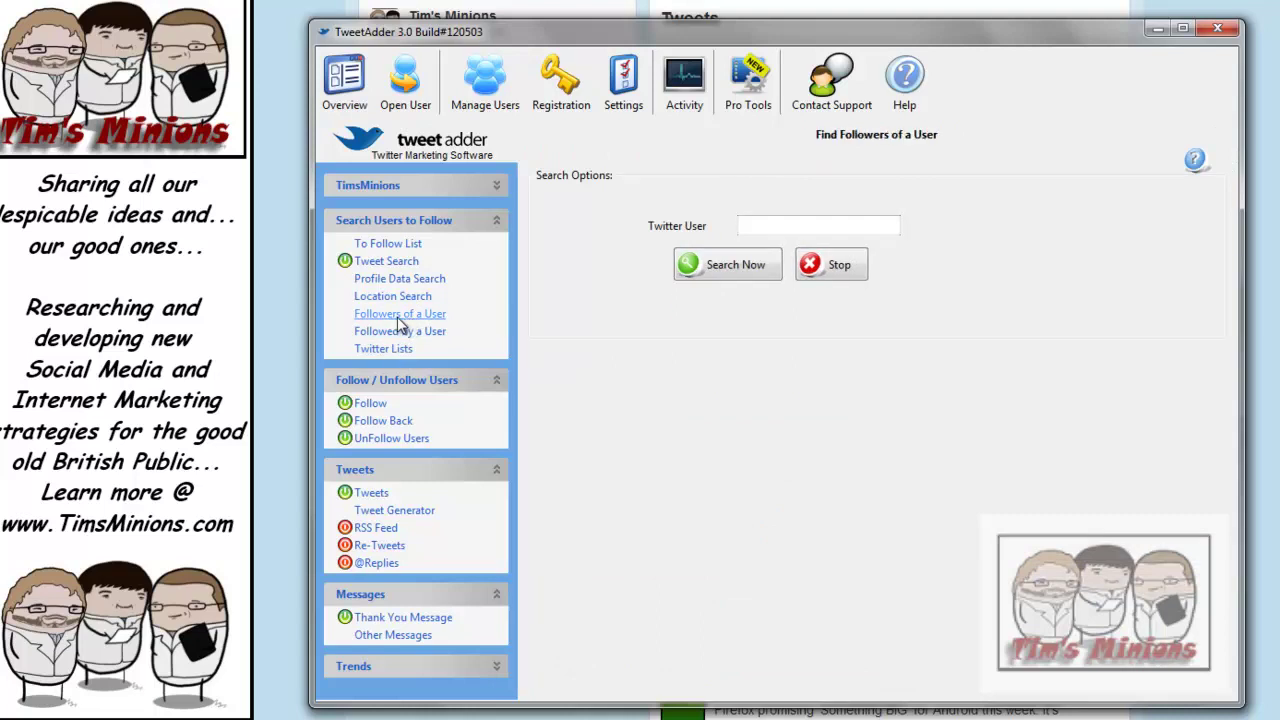
left_click(757, 225)
type("@timsminions")
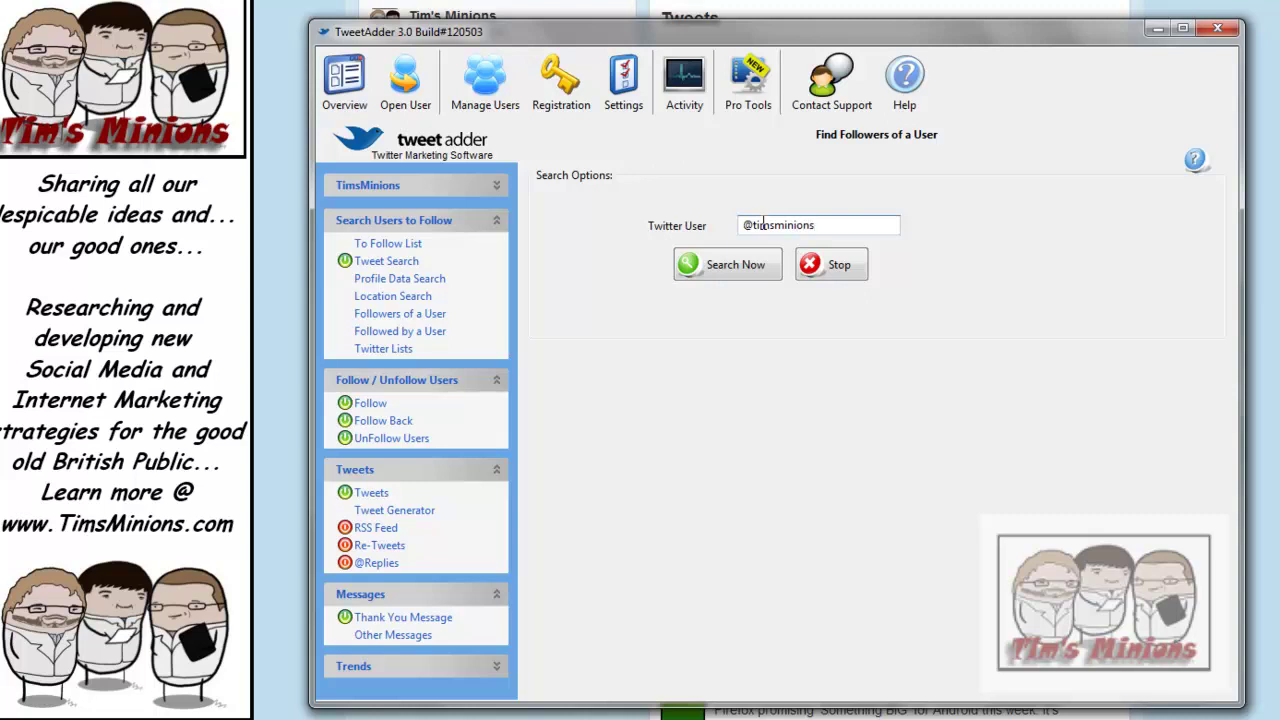
left_click(752, 265)
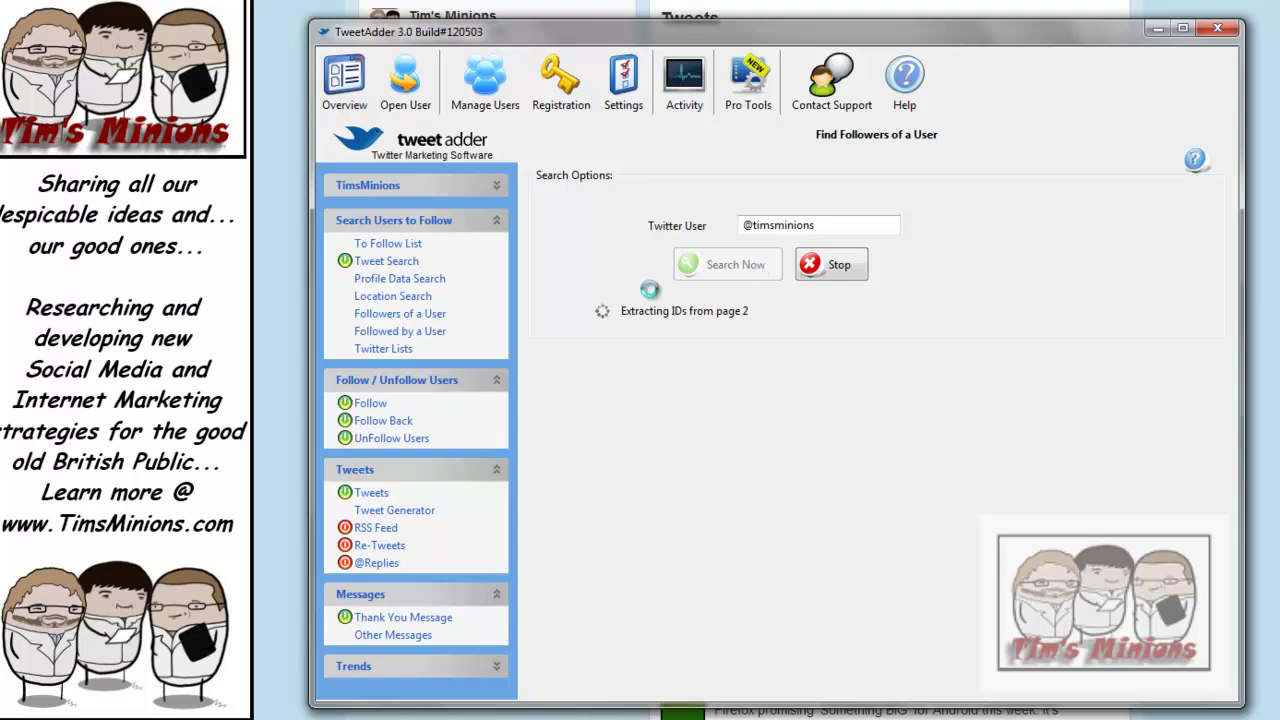
left_click(858, 270)
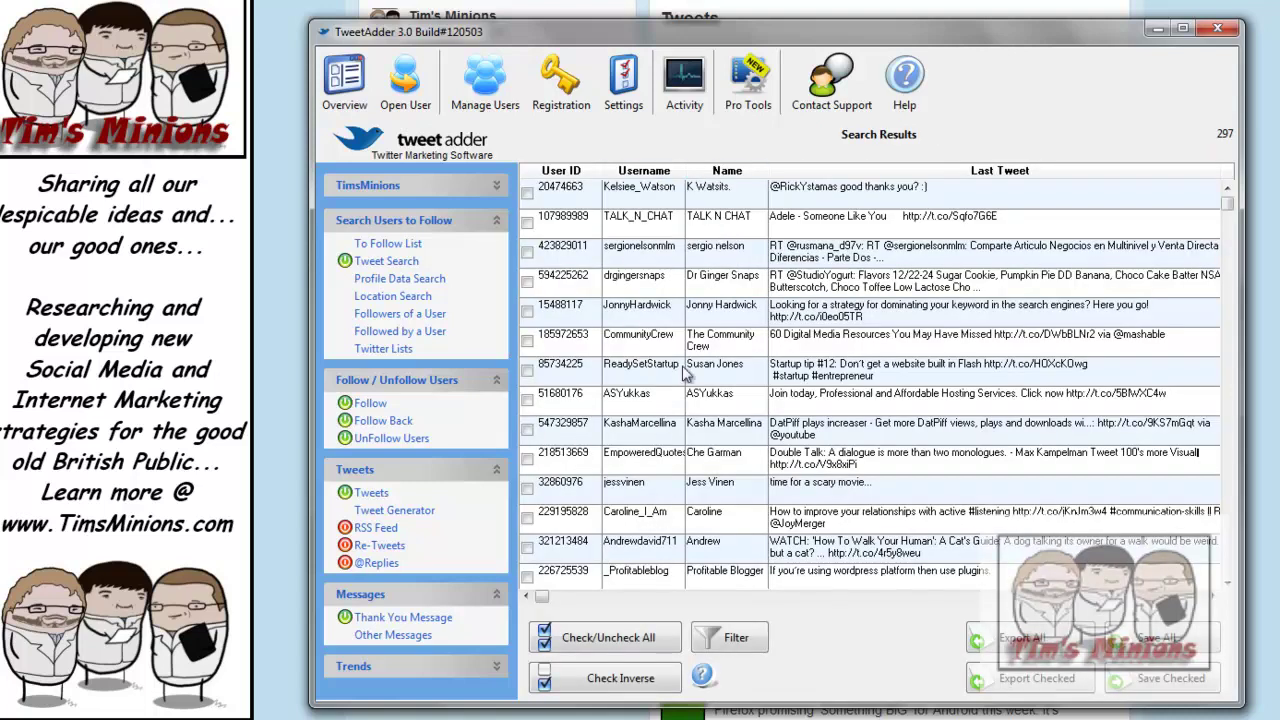
left_click_drag(1230, 210, 1230, 340)
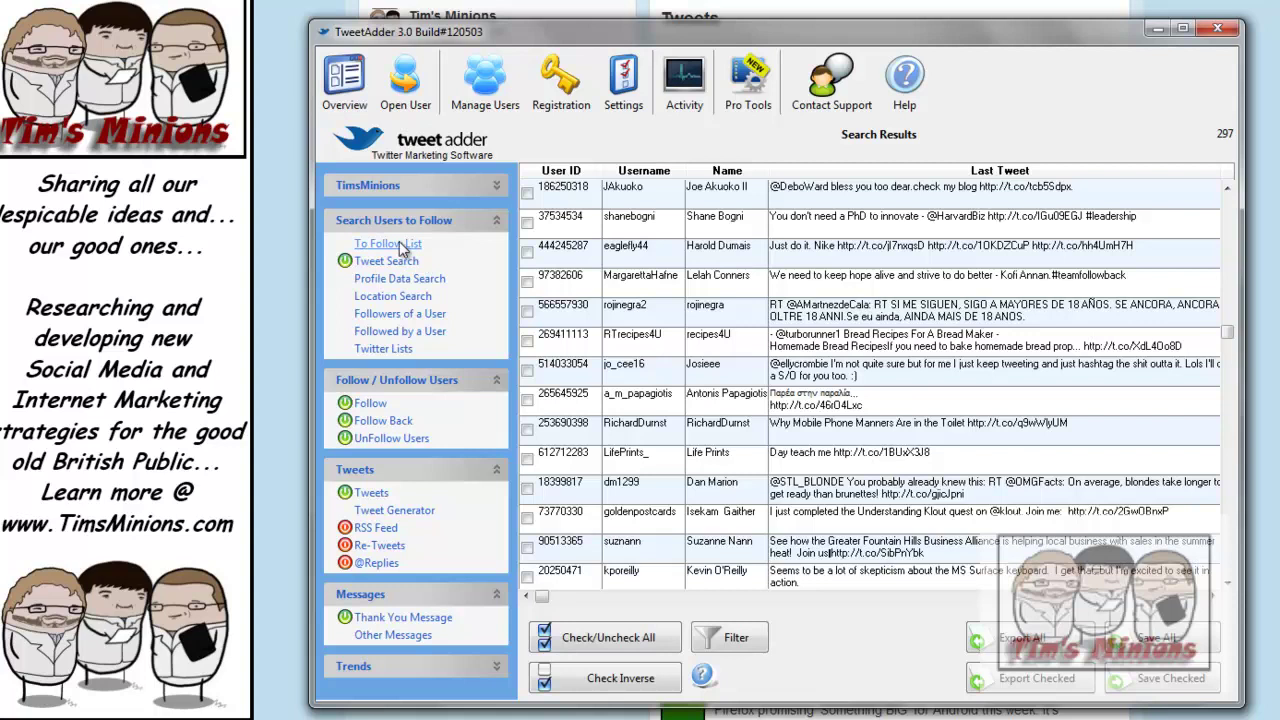
Start sending follows immediately to the users on the follow list, and stop the run early.
left_click(370, 405)
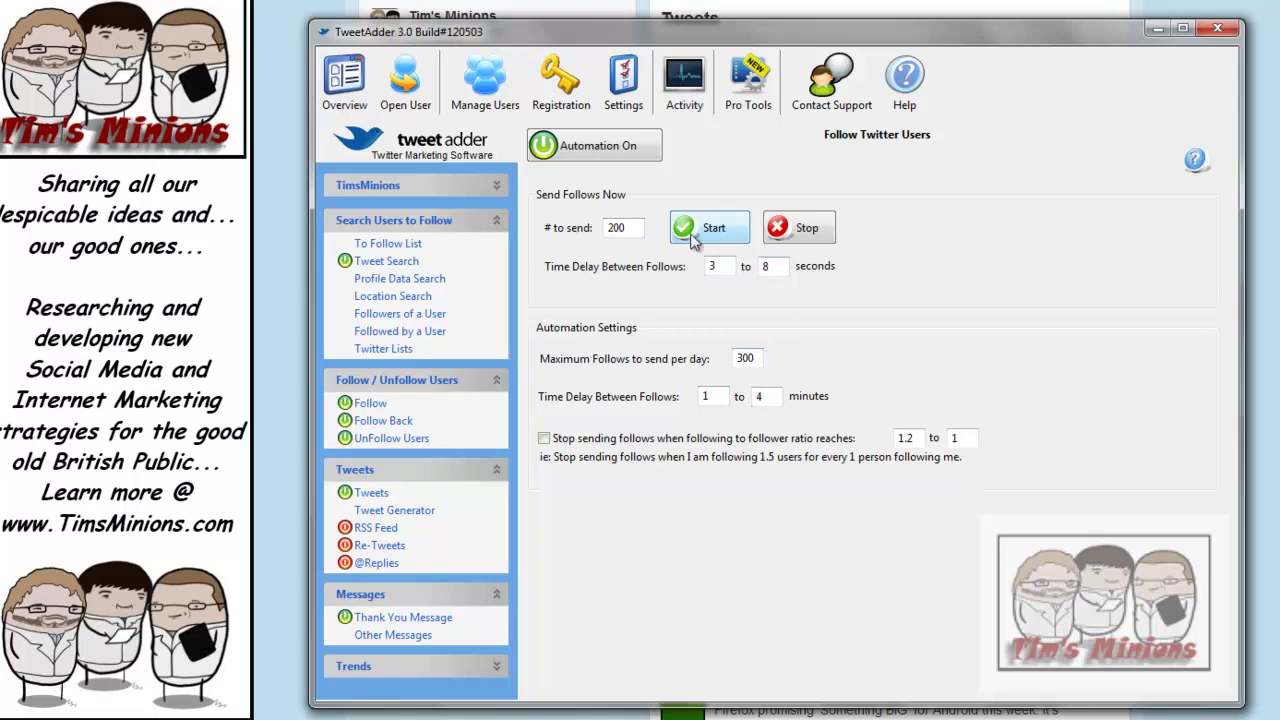
left_click(703, 234)
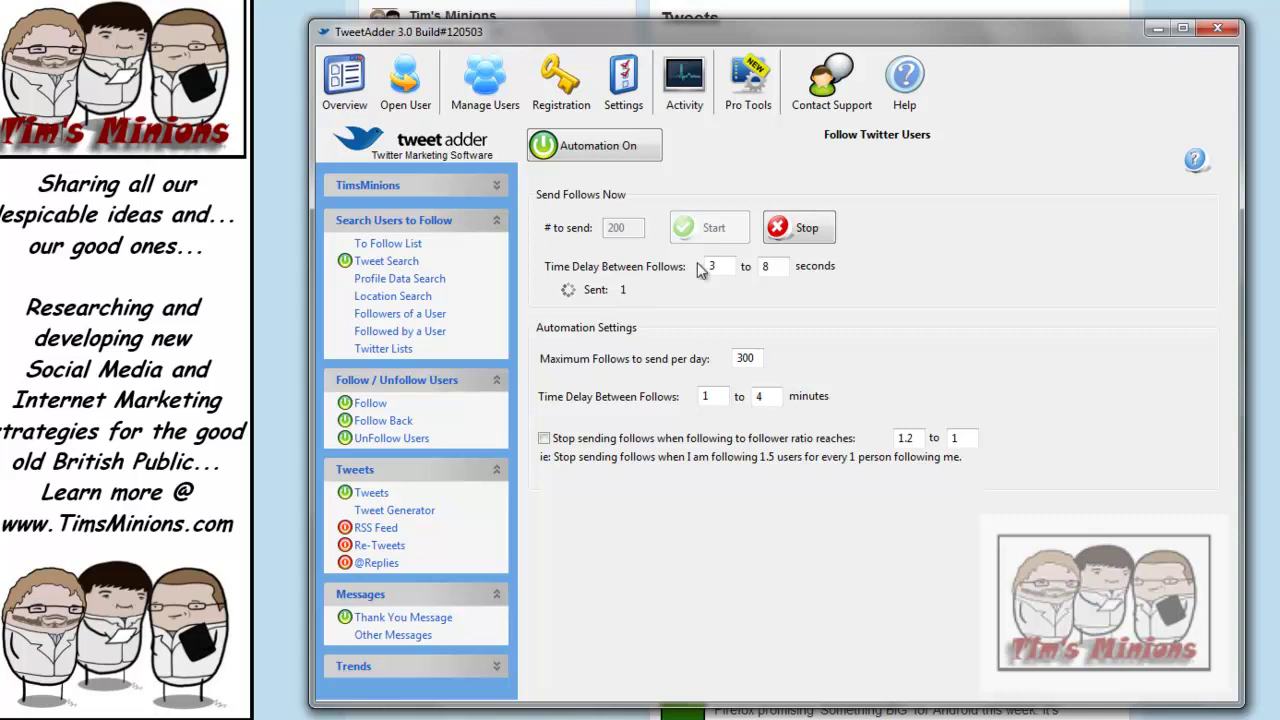
left_click(810, 229)
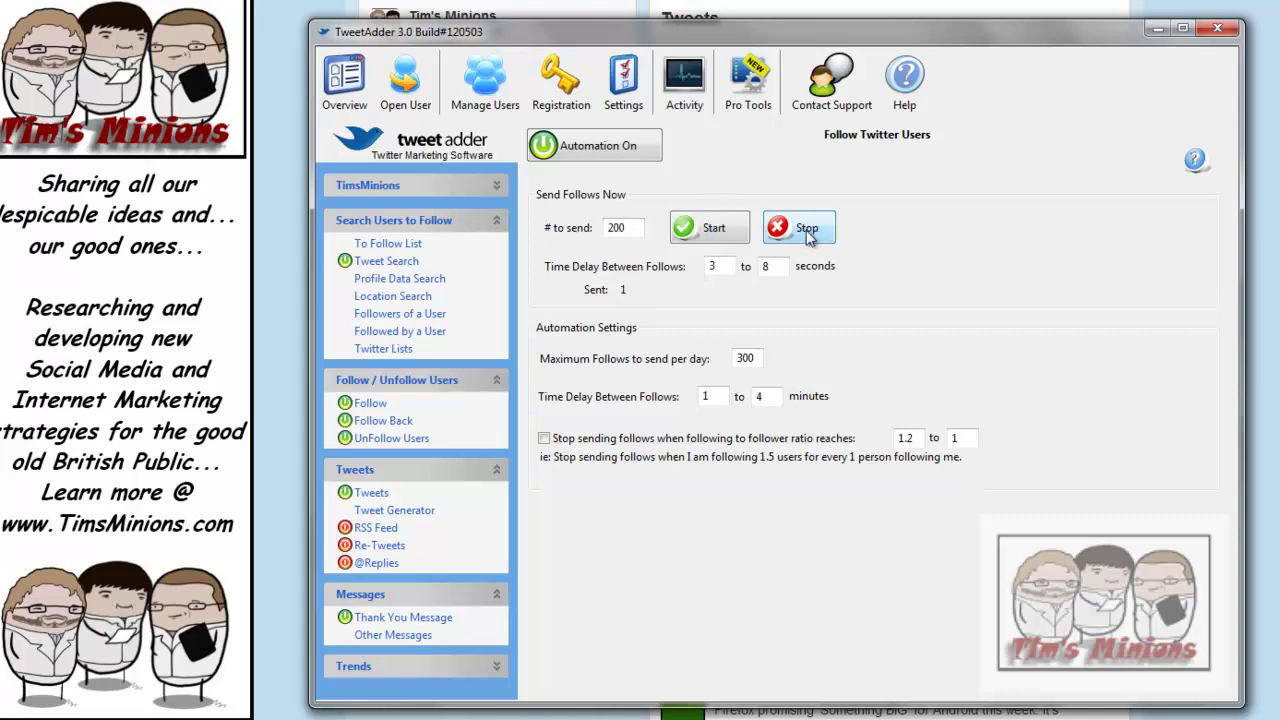
Try to send follow-backs immediately for the TimsMinions account.
left_click(375, 421)
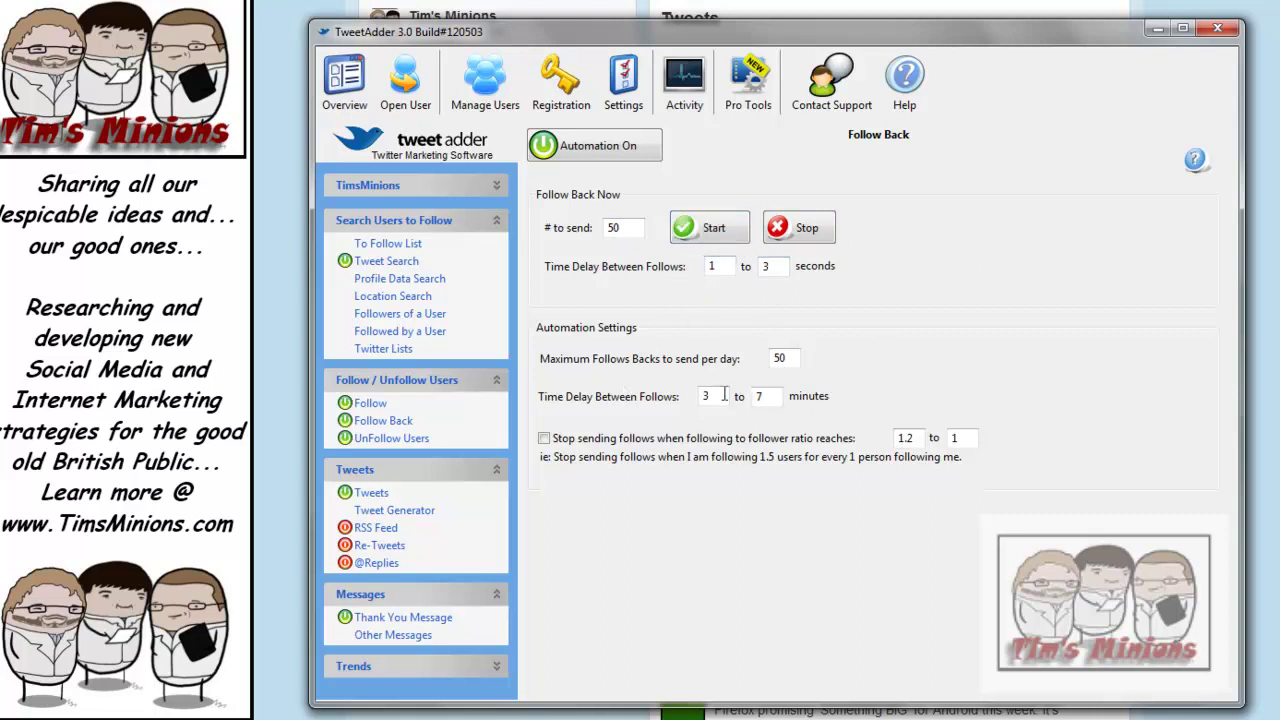
left_click(702, 235)
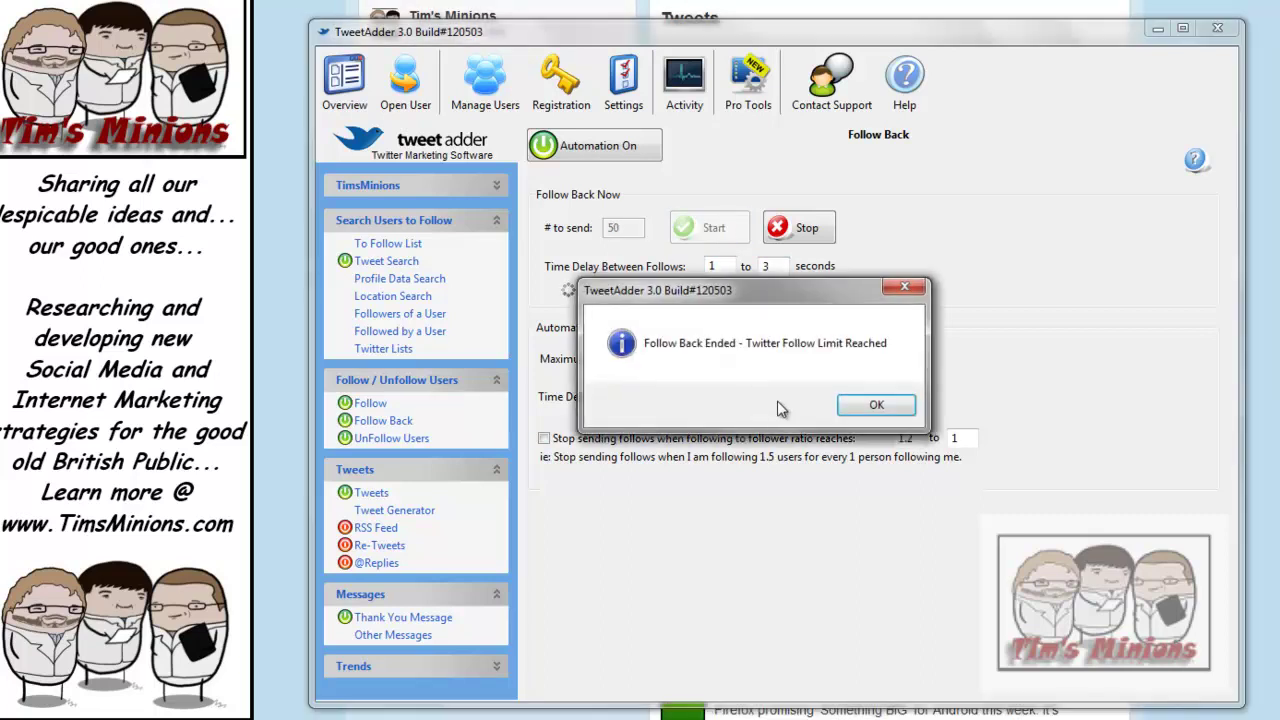
left_click(876, 406)
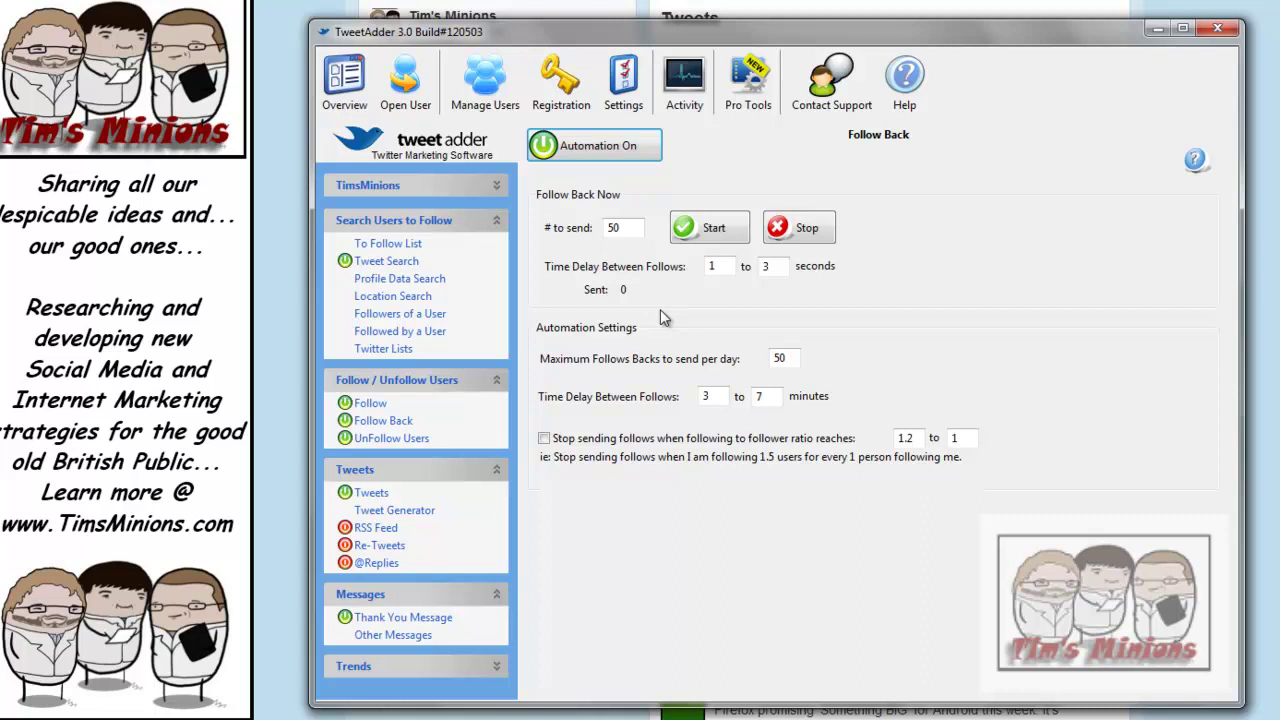
Start sending unfollows immediately for the TimsMinions account, and stop the run early.
left_click(392, 440)
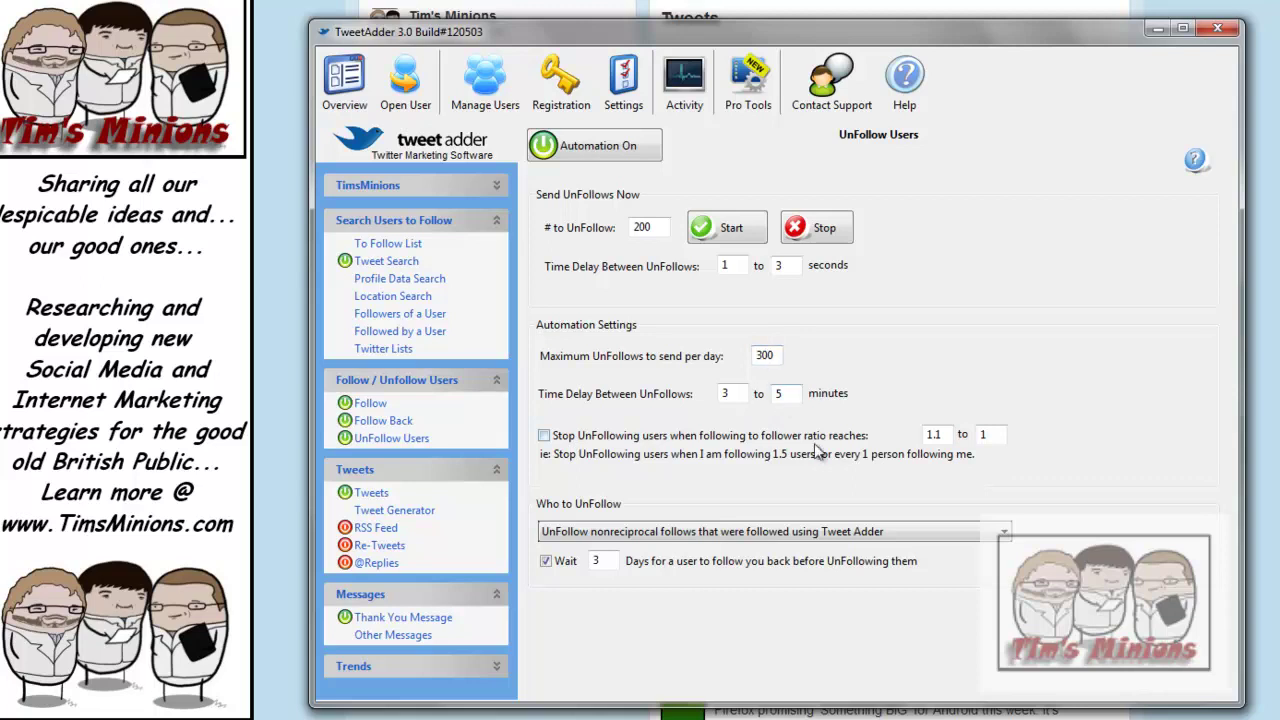
left_click(731, 234)
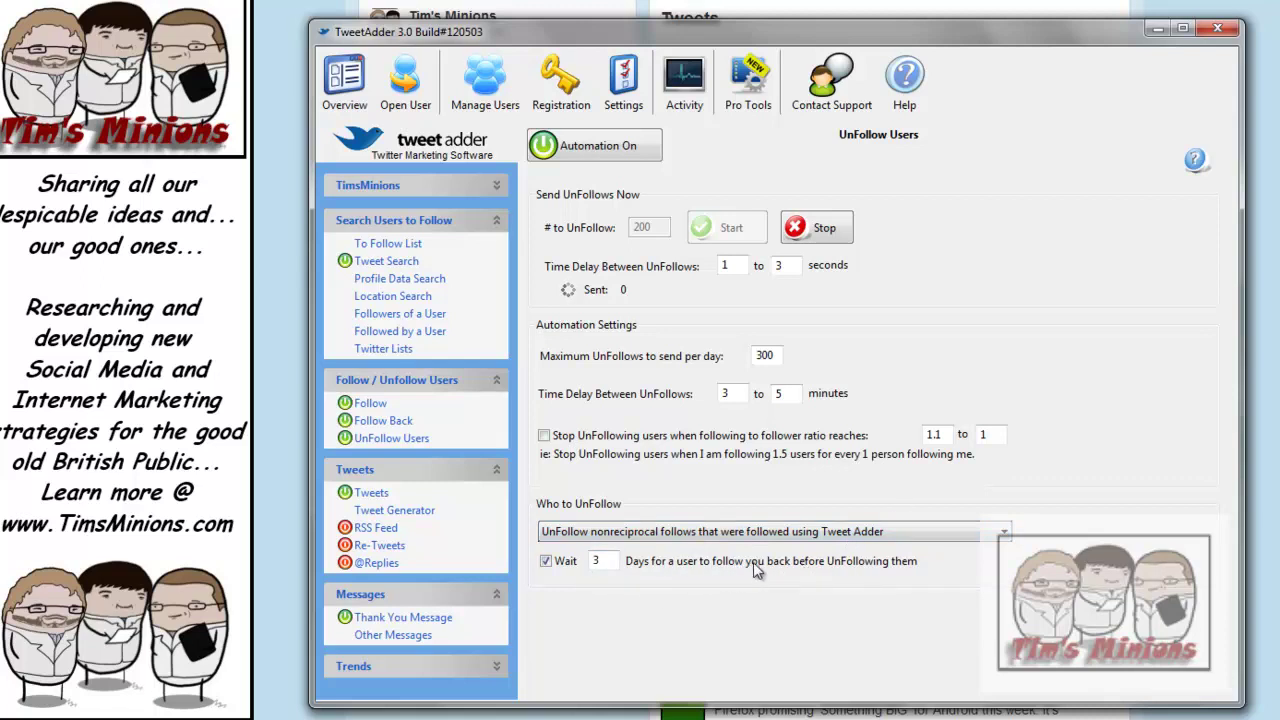
left_click(826, 230)
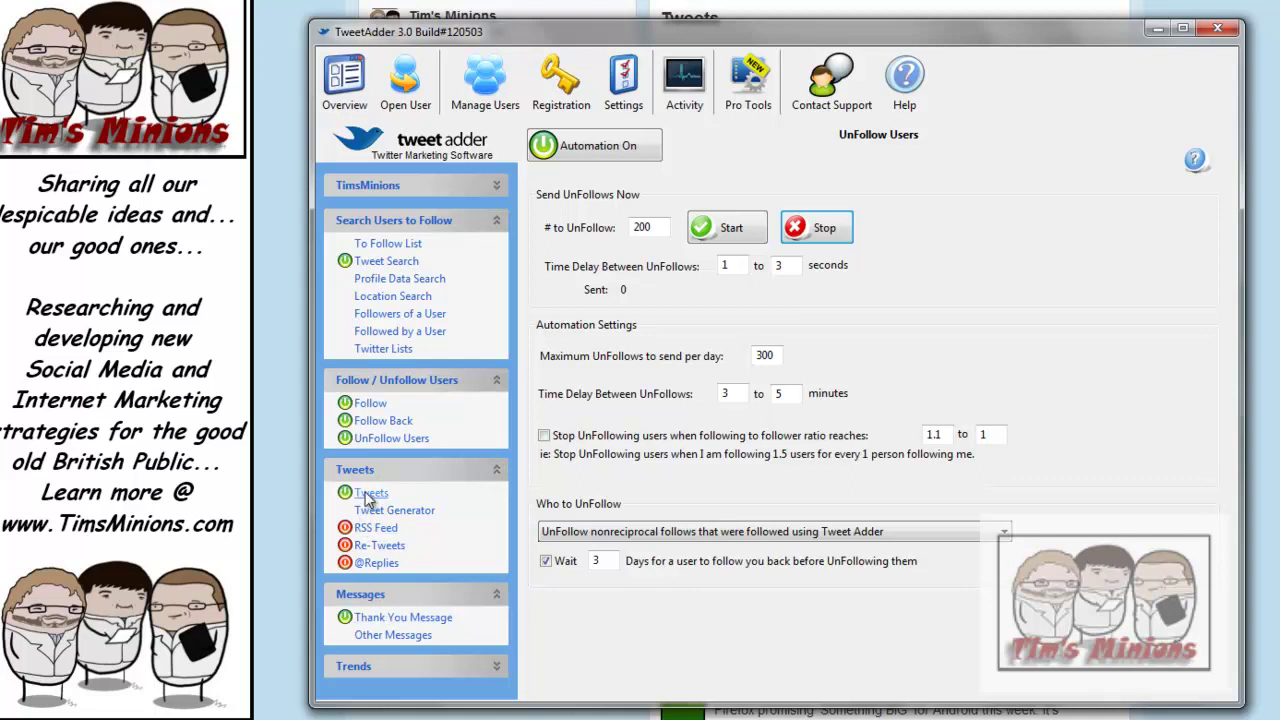
Open the account's tweet list, switch to the Twitter page in the browser and load the new tweets.
left_click(370, 493)
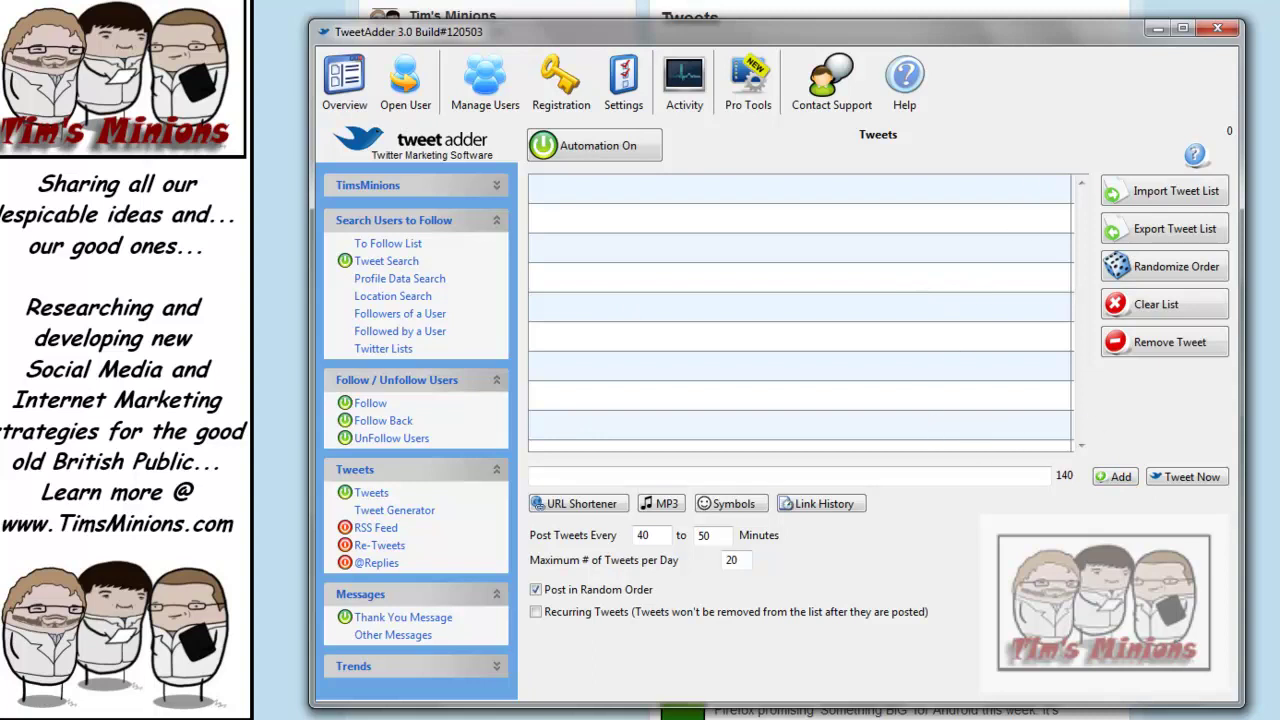
key("alt+Tab")
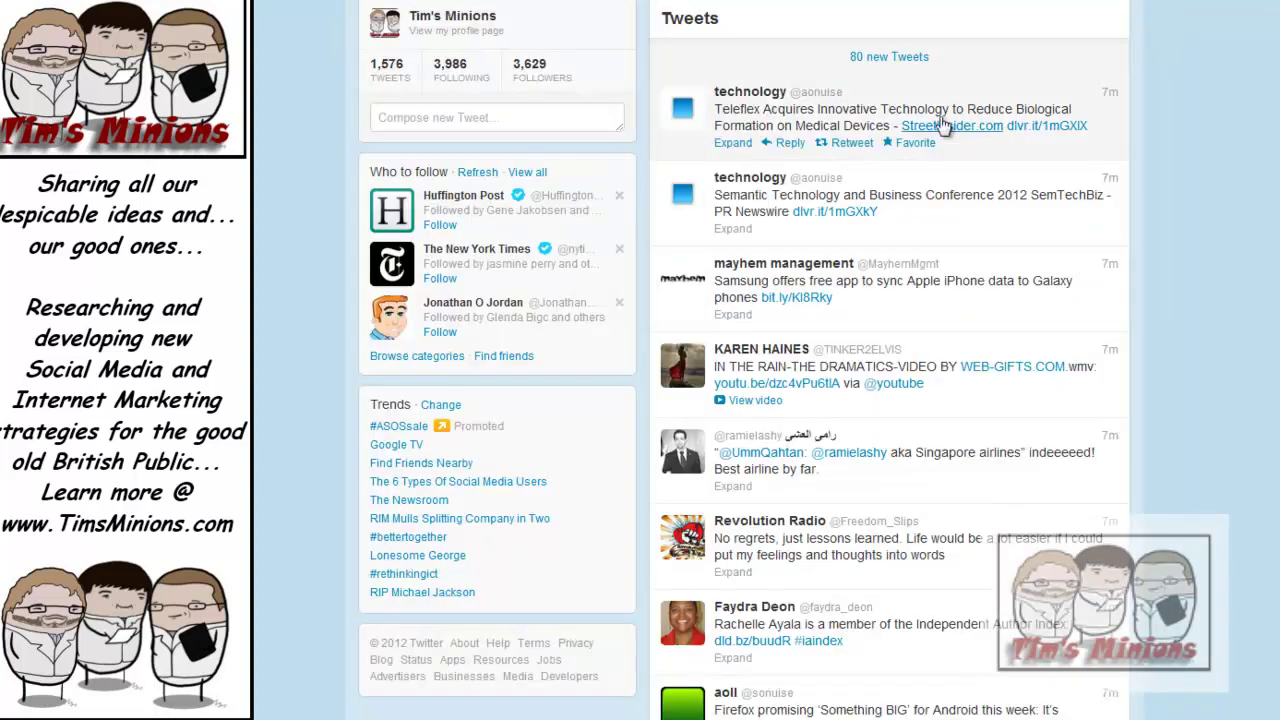
left_click(902, 57)
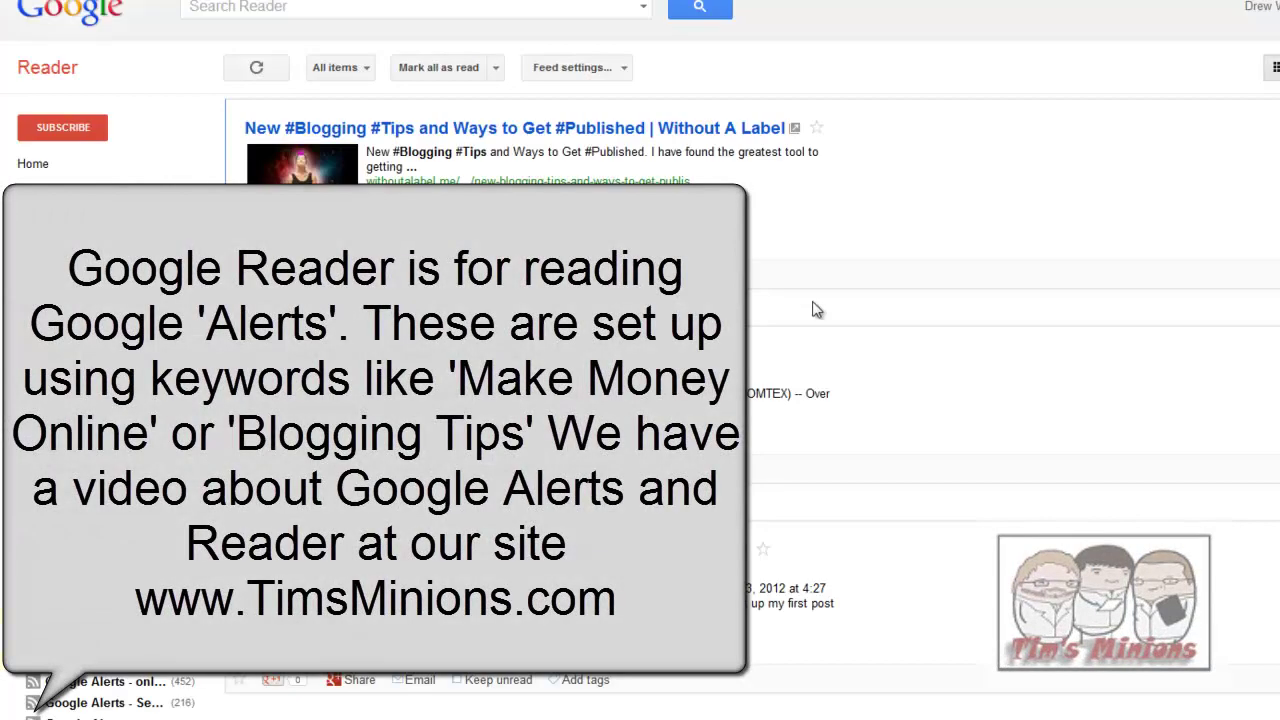
Look through the blogging tips Google Alerts feed in Google Reader for an article worth sharing.
scroll(900, 335, "down", 3)
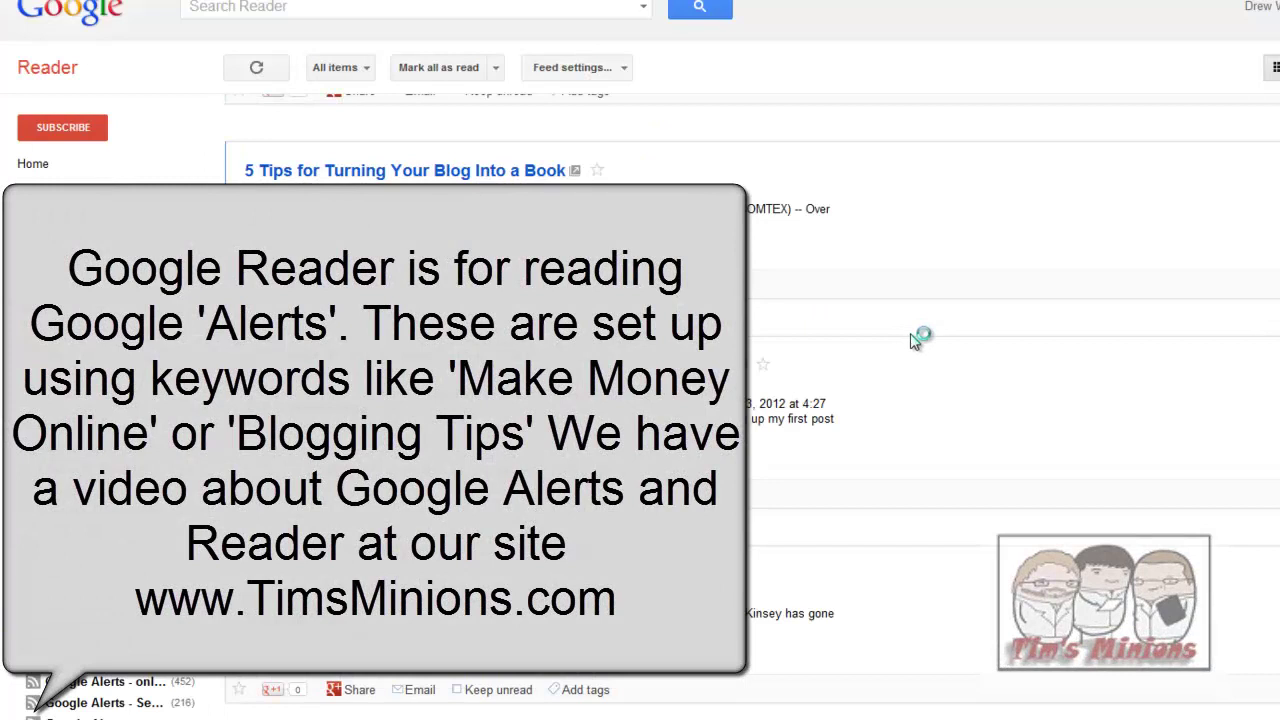
scroll(912, 340, "down", 4)
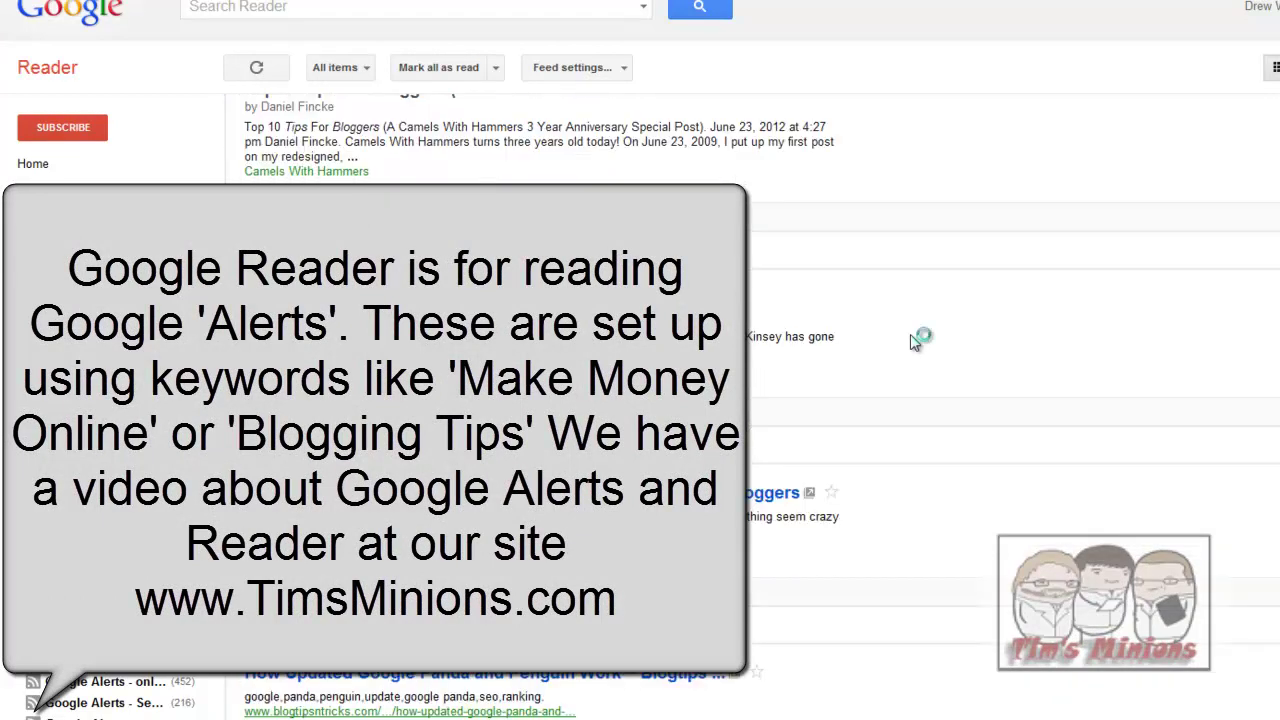
scroll(912, 340, "down", 4)
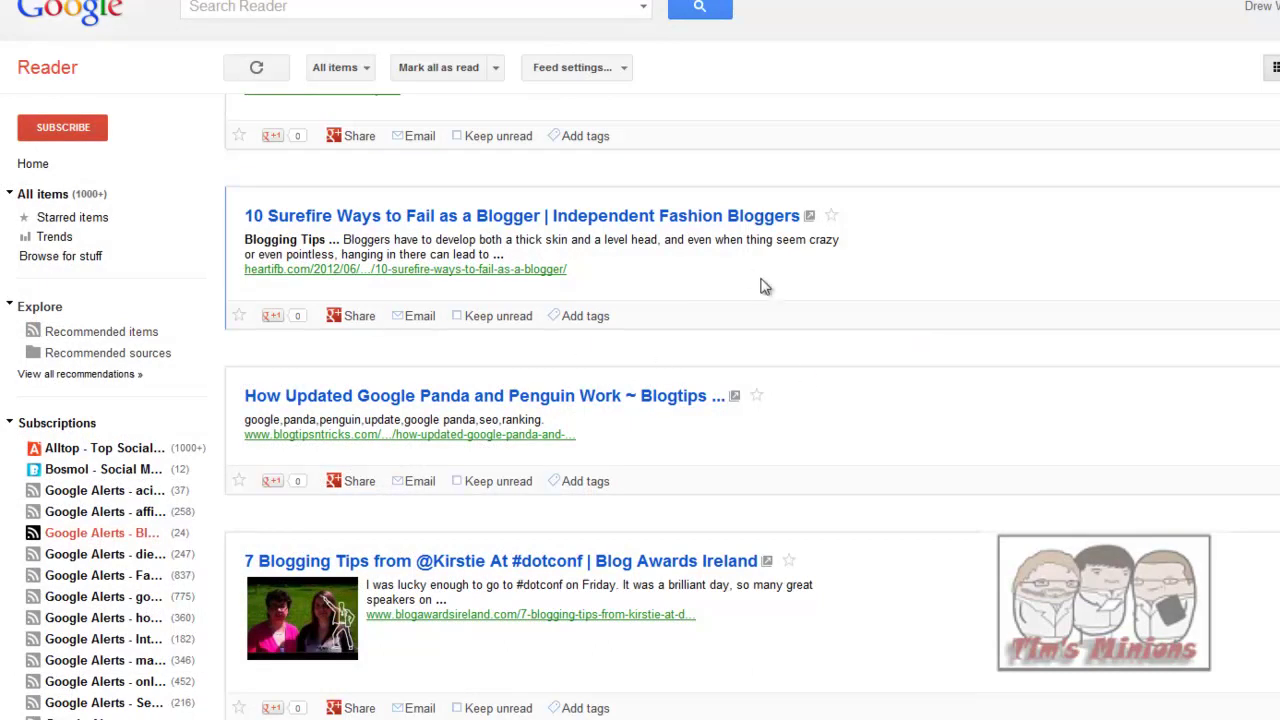
scroll(800, 310, "down", 5)
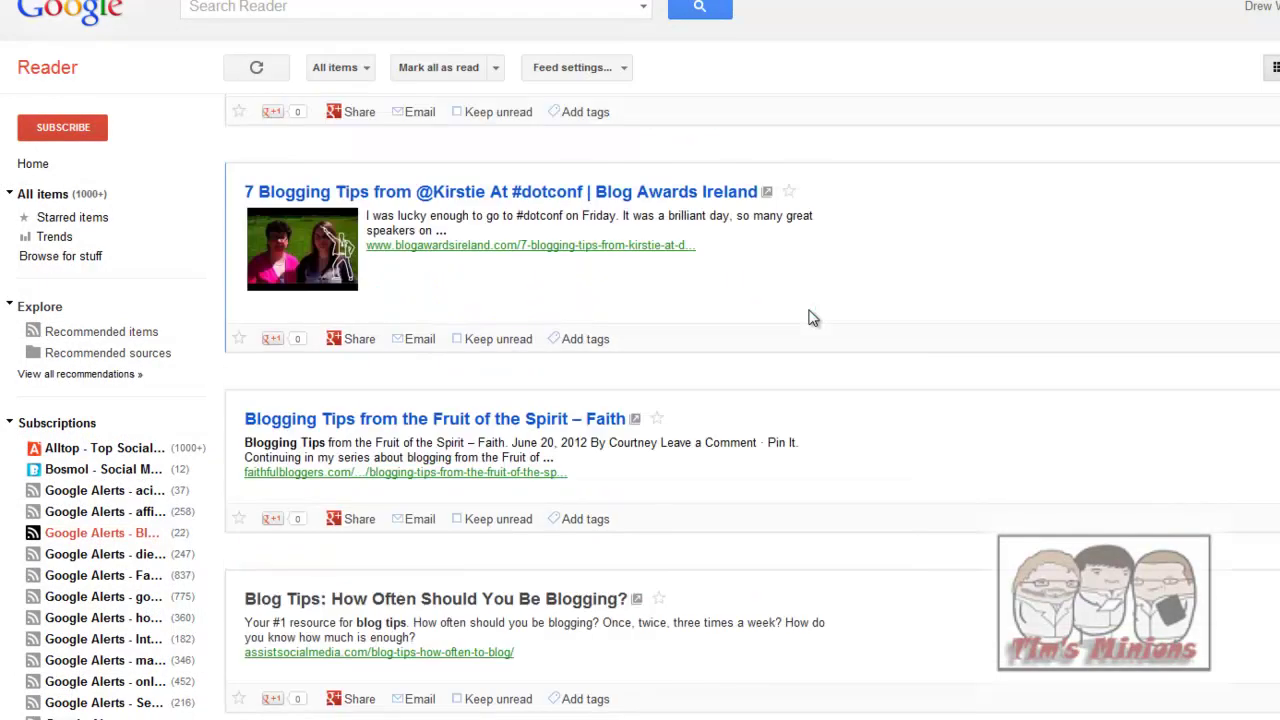
scroll(812, 318, "down", 1)
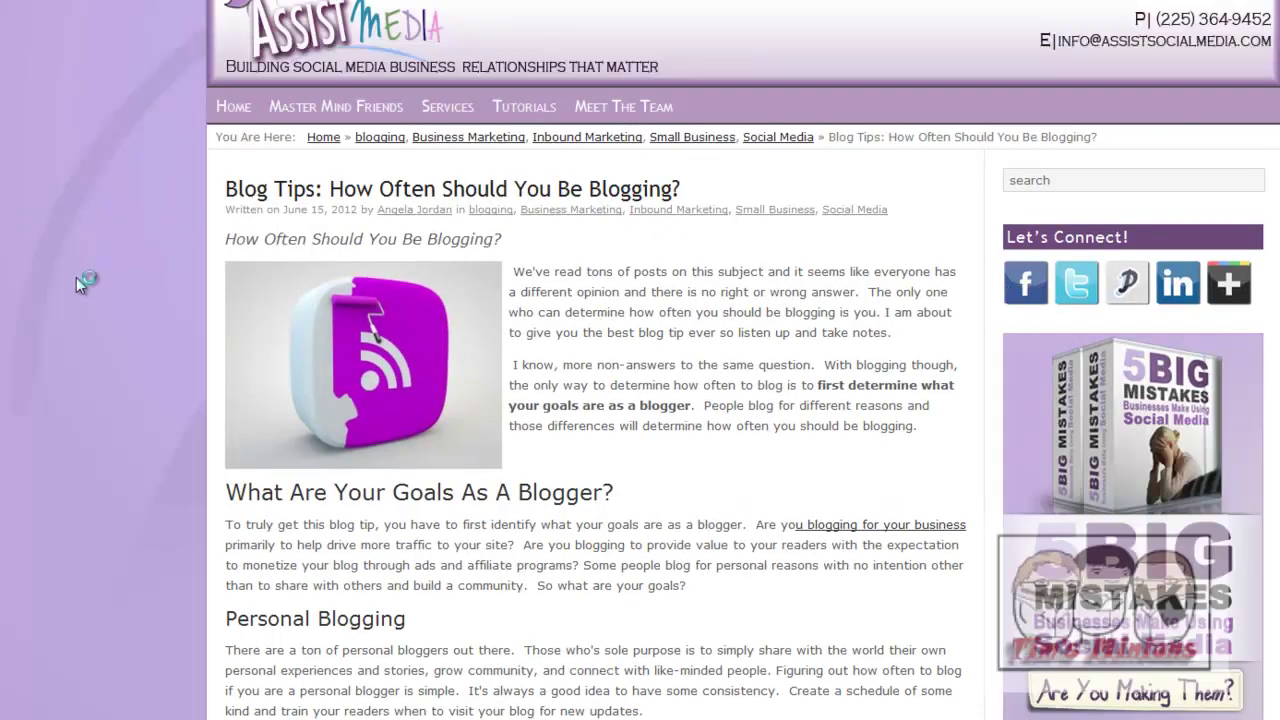
Read through the article "Blog Tips: How Often Should You Be Blogging?" and its comments, and return to its start.
scroll(78, 282, "down", 3)
scroll(76, 282, "down", 9)
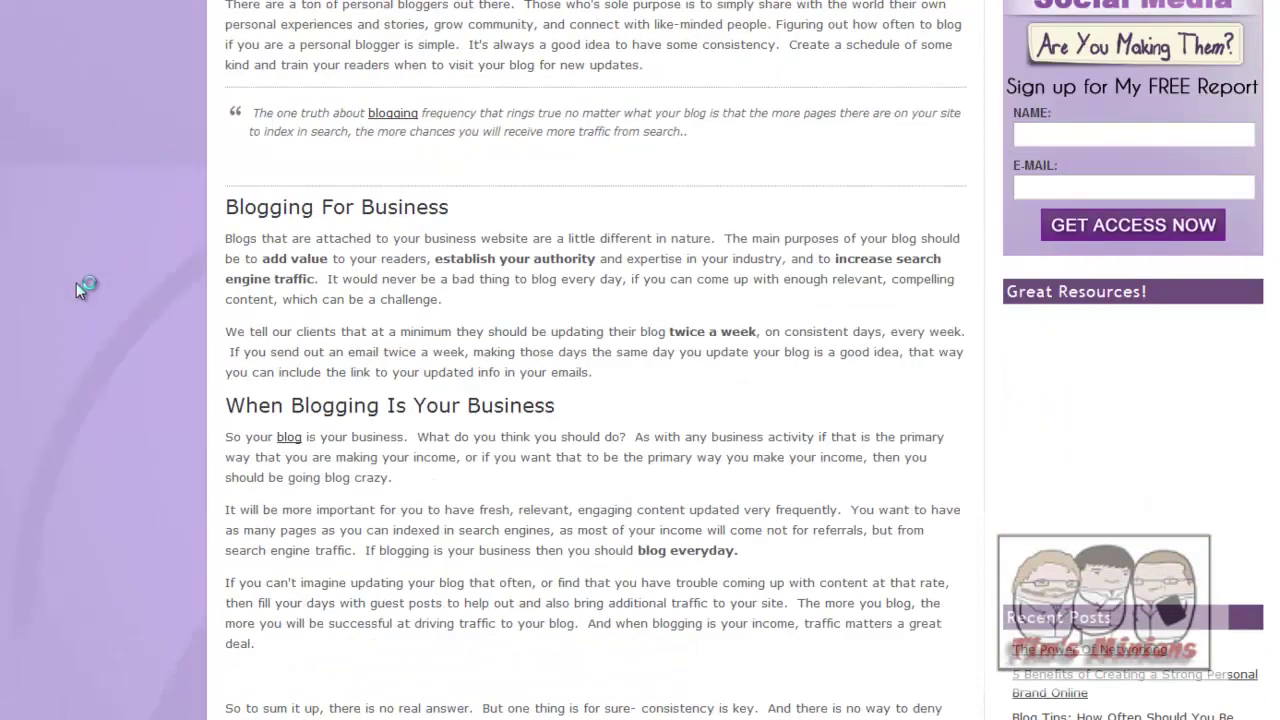
scroll(76, 282, "up", 2)
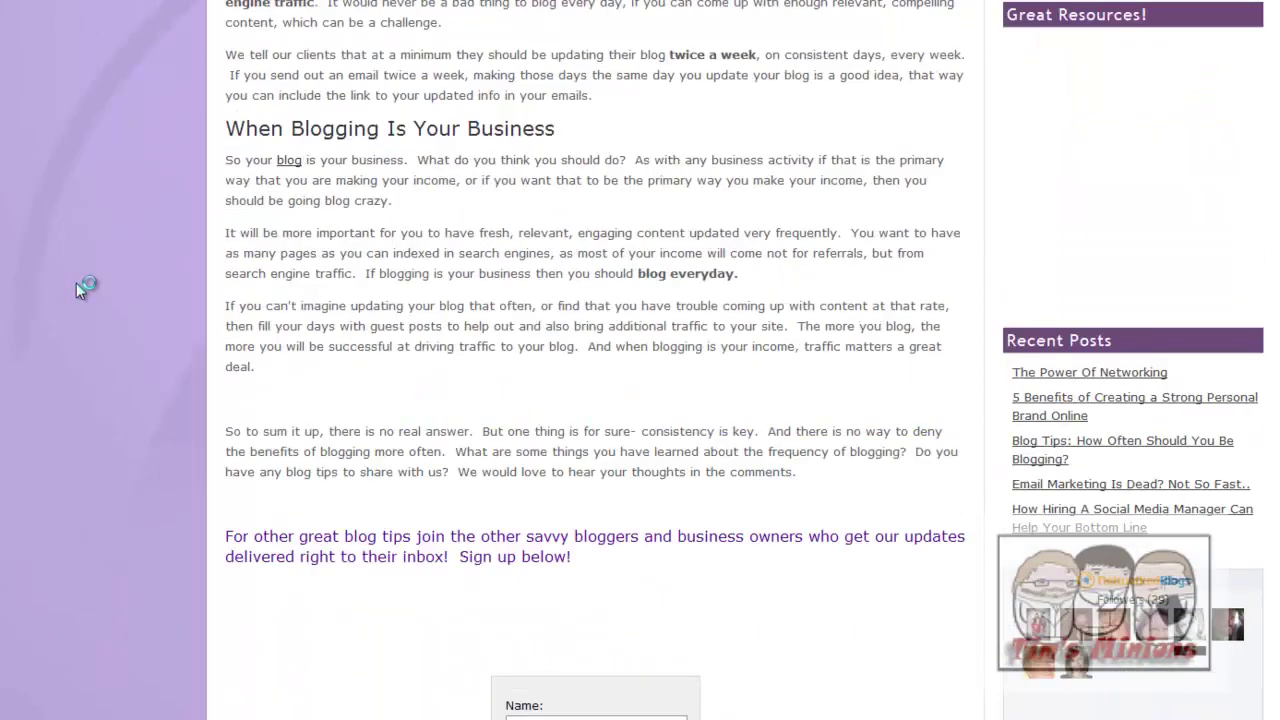
scroll(76, 282, "up", 5)
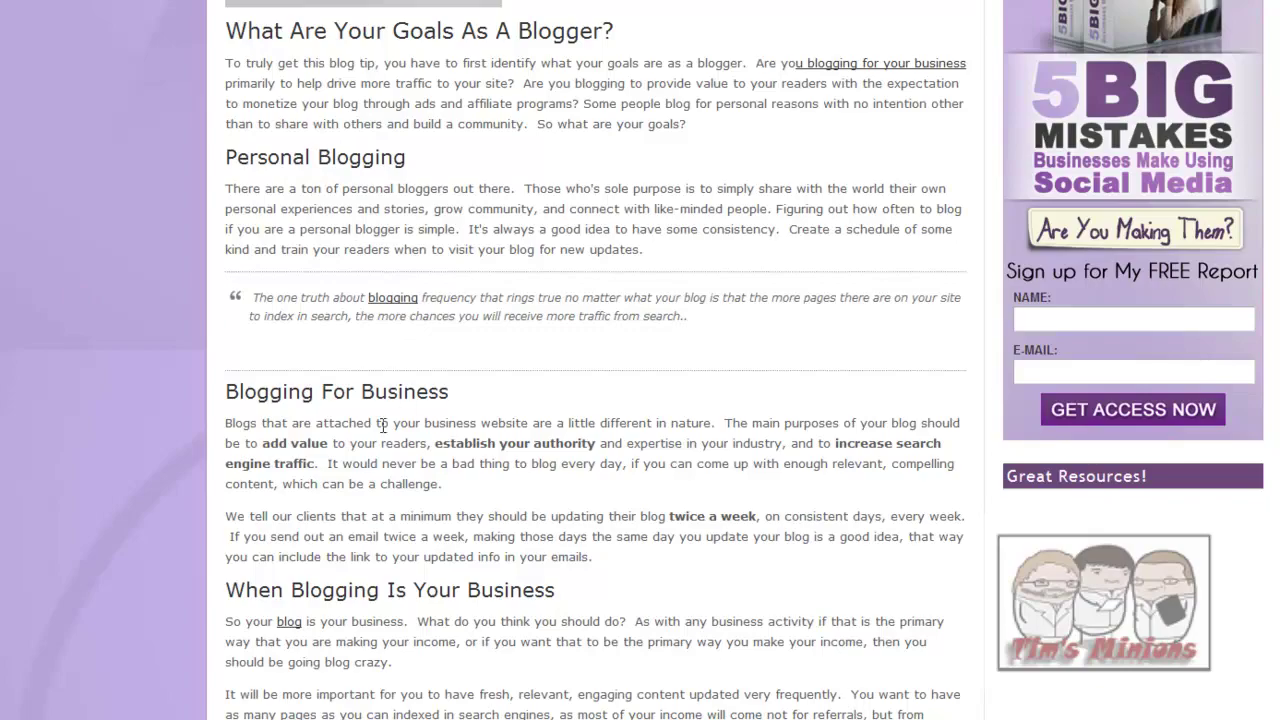
scroll(35, 357, "down", 15)
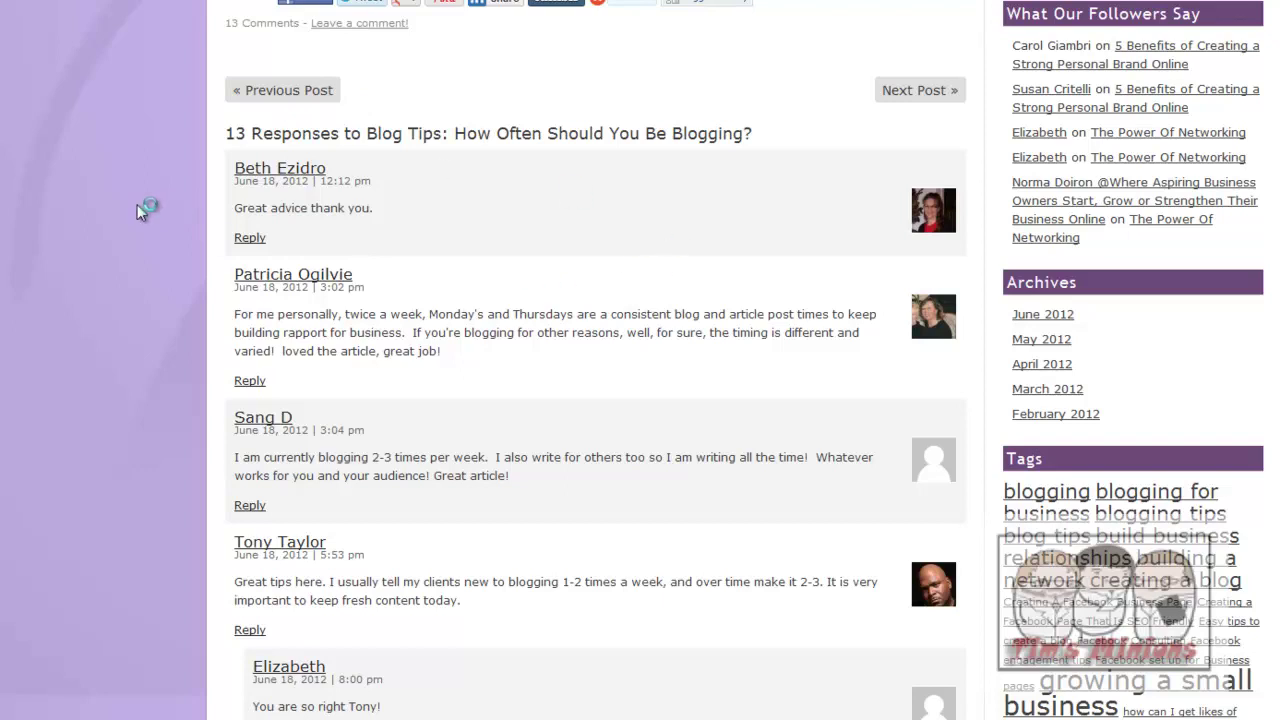
scroll(131, 208, "down", 6)
scroll(125, 217, "down", 5)
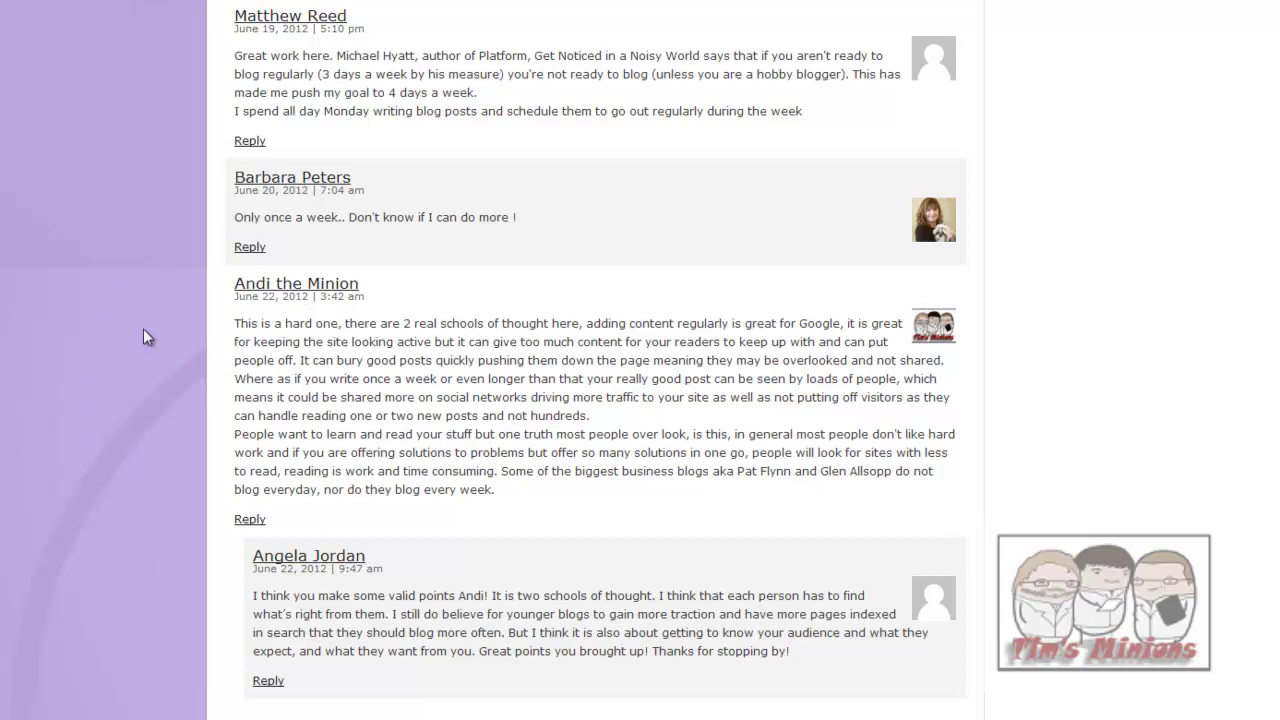
scroll(143, 330, "up", 15)
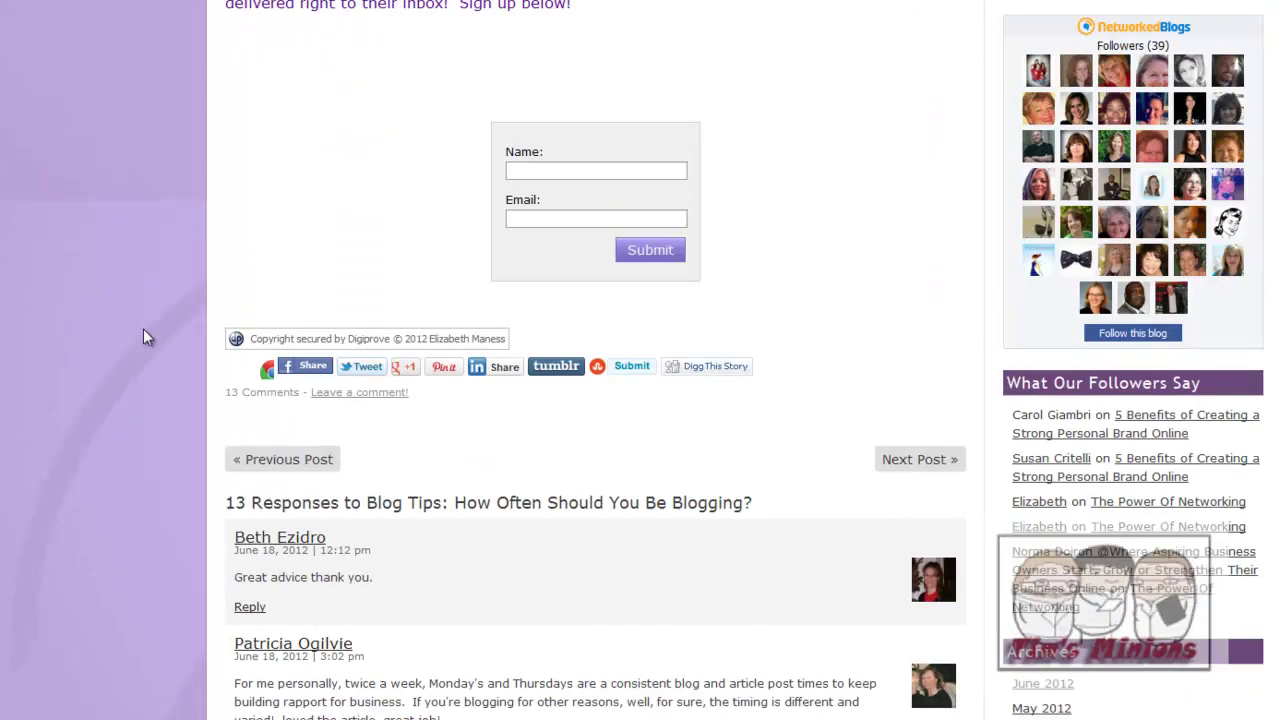
scroll(143, 337, "up", 20)
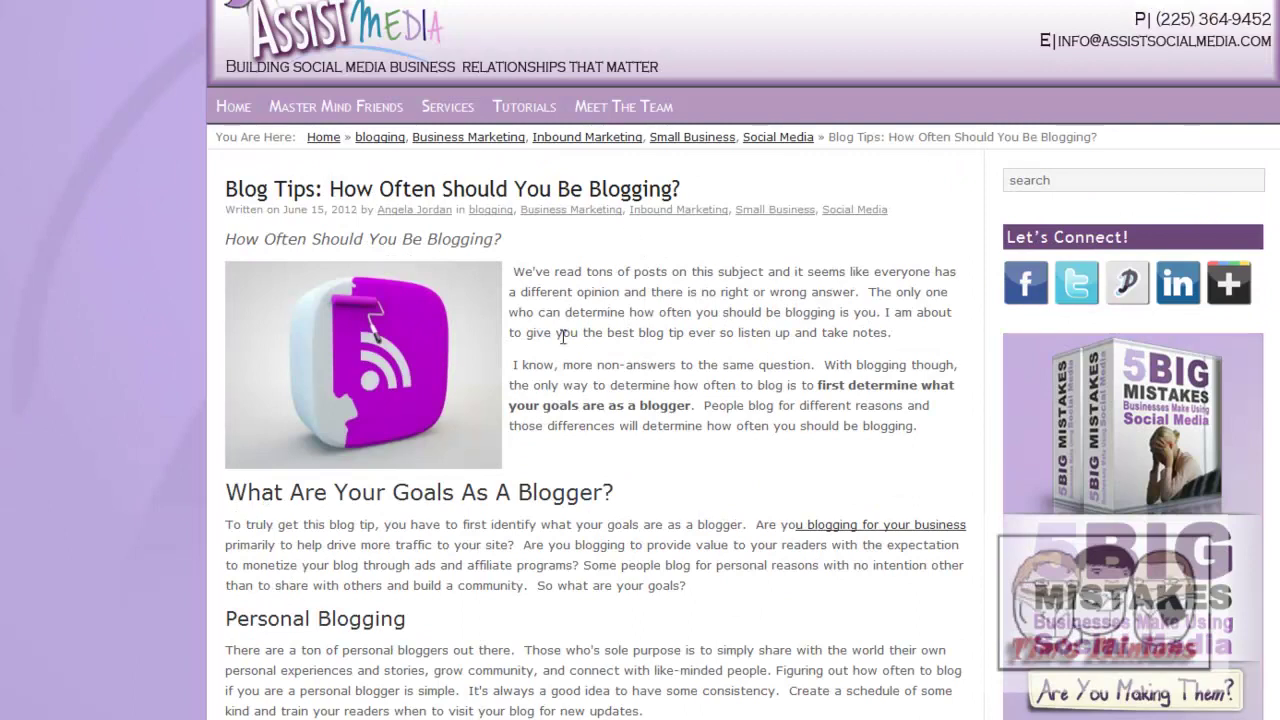
Copy the article title "Blog Tips: How Often Should You Be Blogging?" and paste it as a new tweet in TweetAdder.
left_click_drag(682, 190, 224, 190)
right_click(250, 186)
left_click(272, 200)
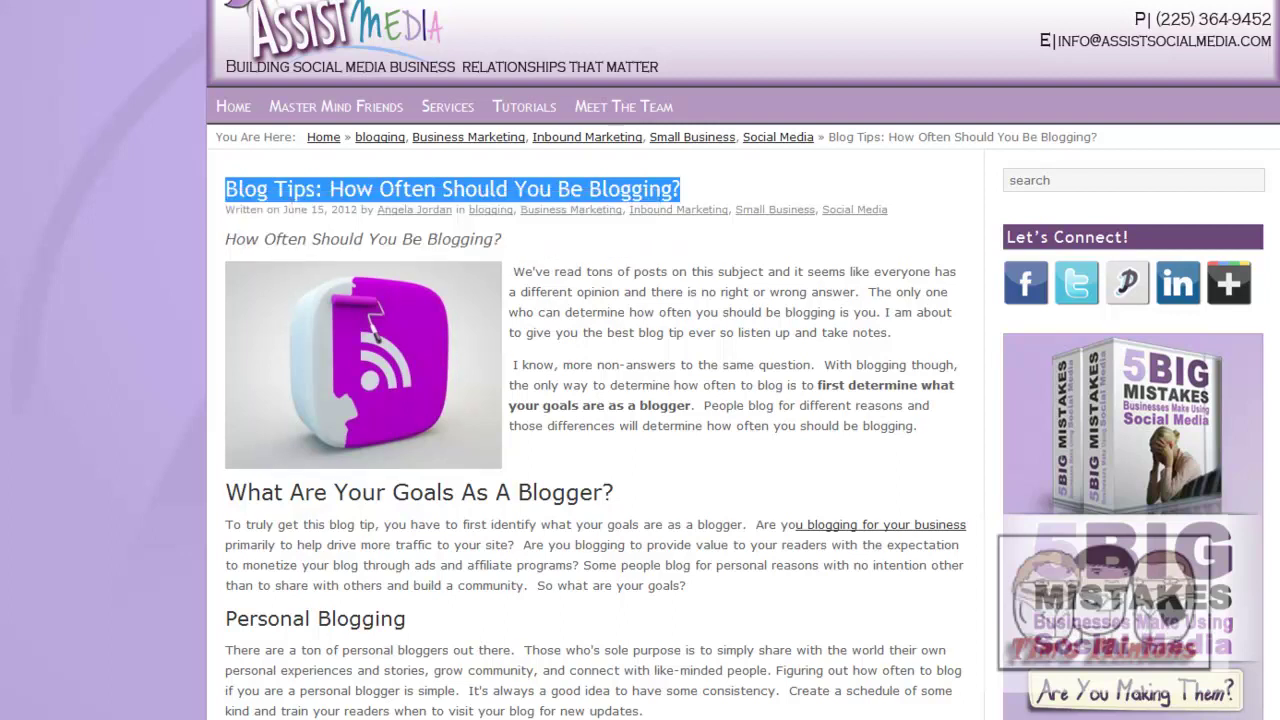
key("alt+Tab")
left_click(559, 476)
right_click(559, 476)
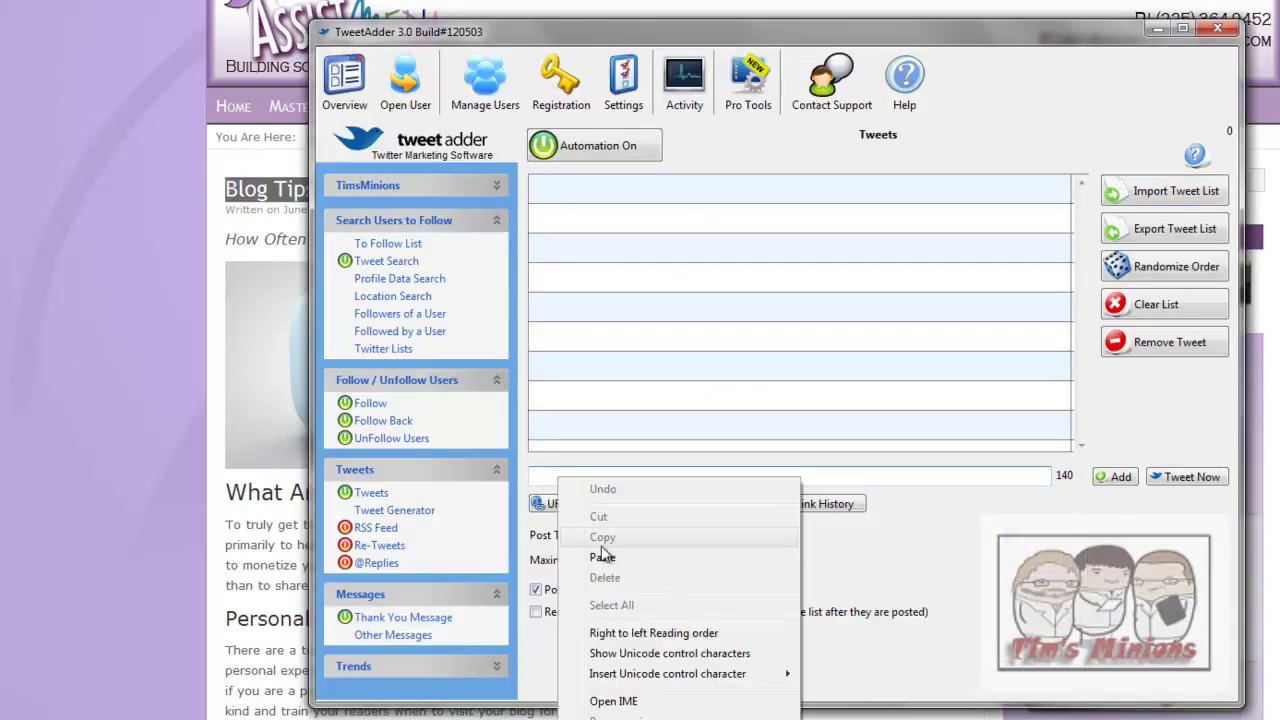
left_click(608, 558)
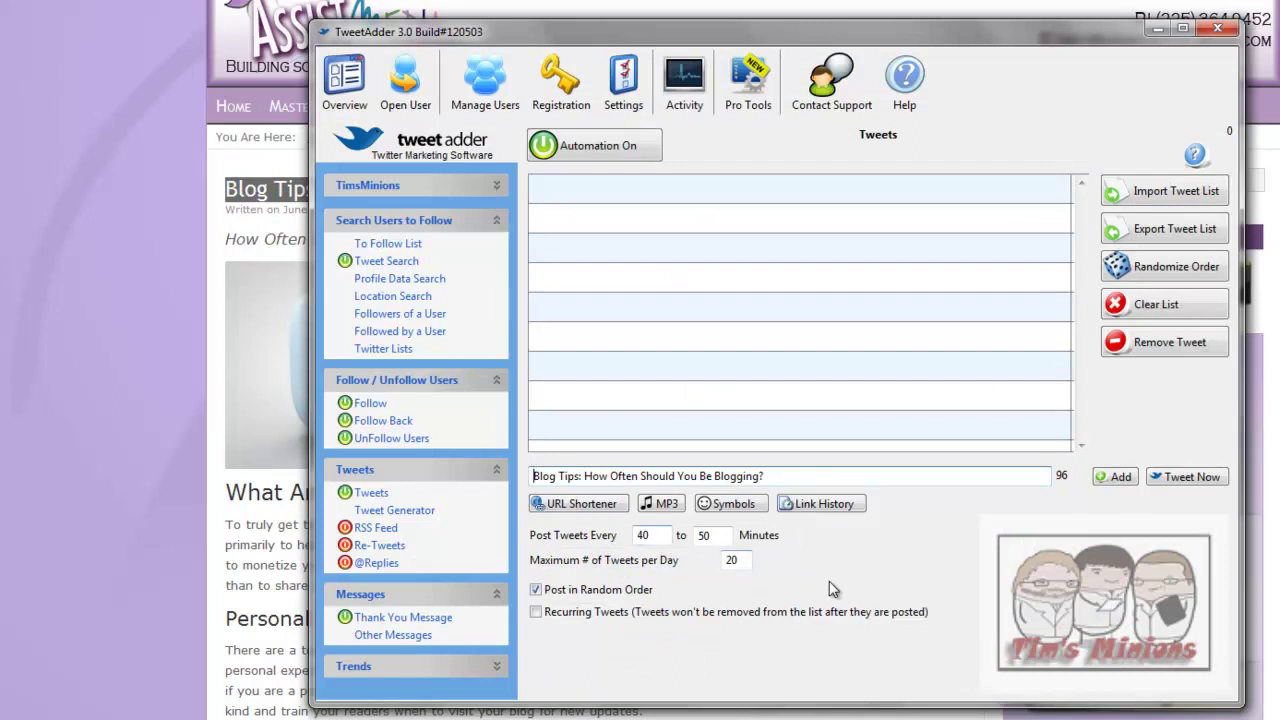
Put "Re posting this as I make a video tutorial" before the title in the tweet and enclose the title in double asterisks.
type("Re posting ")
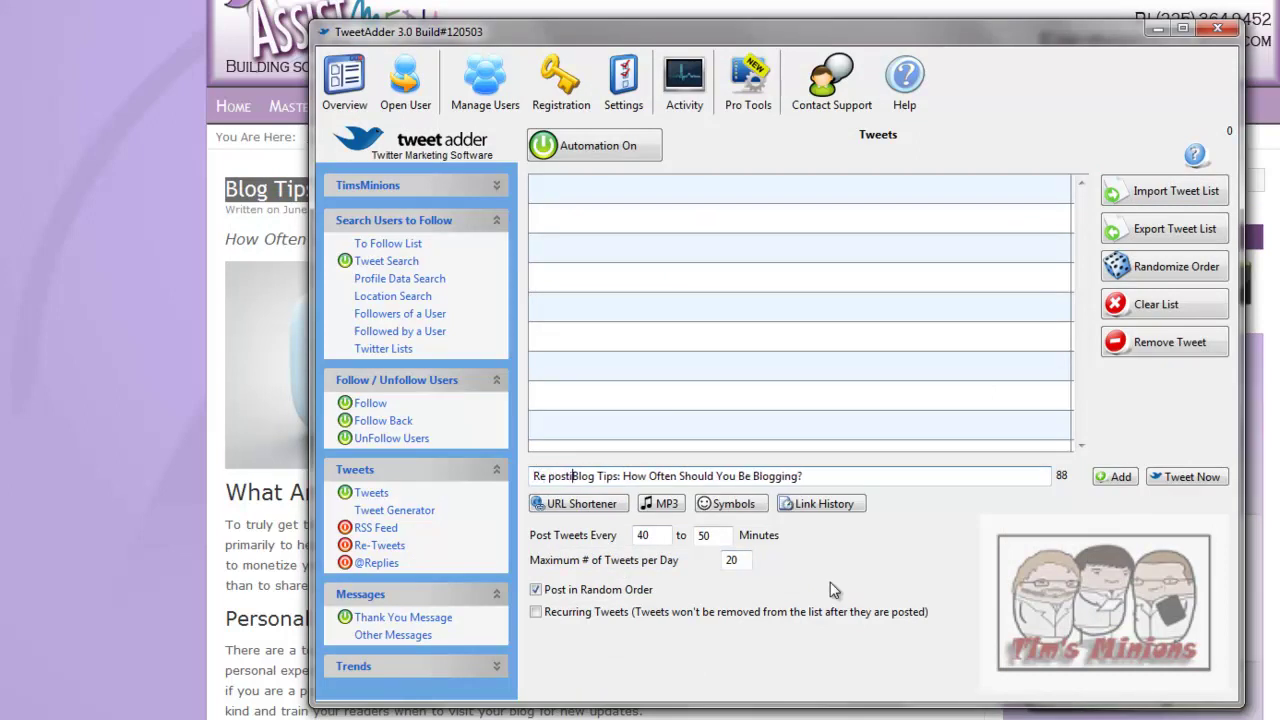
type("this")
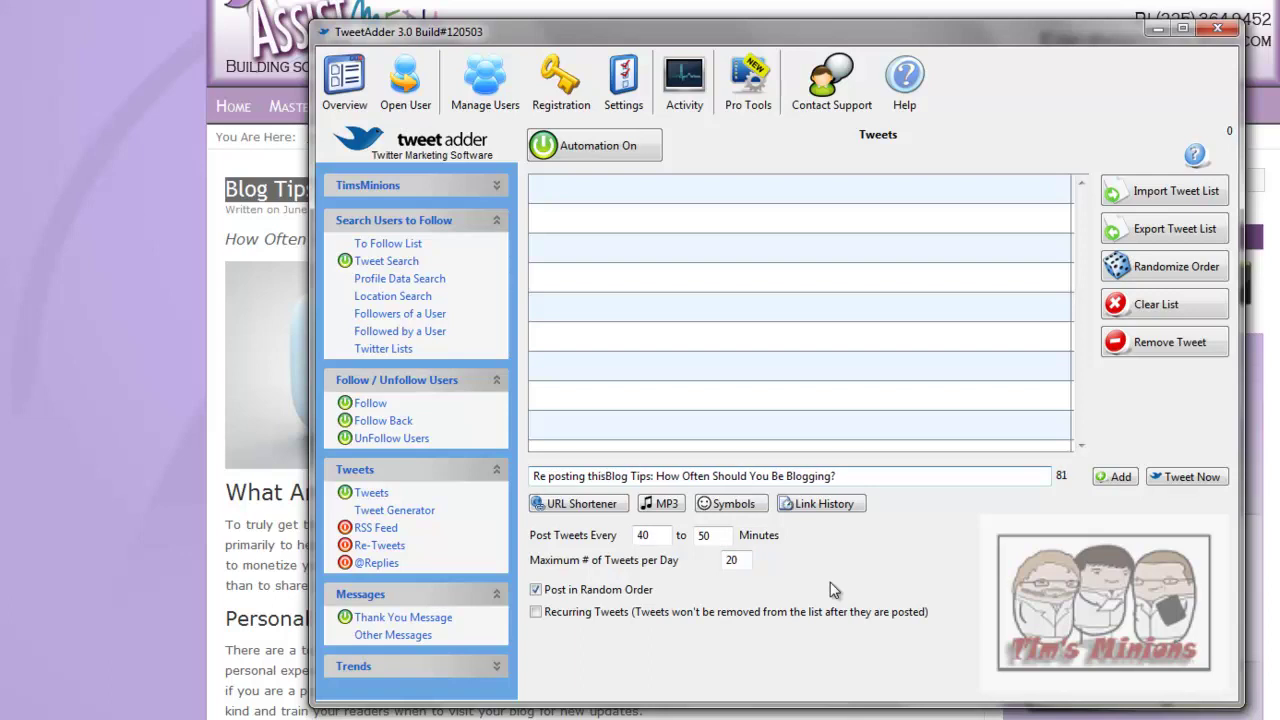
type(" as I m")
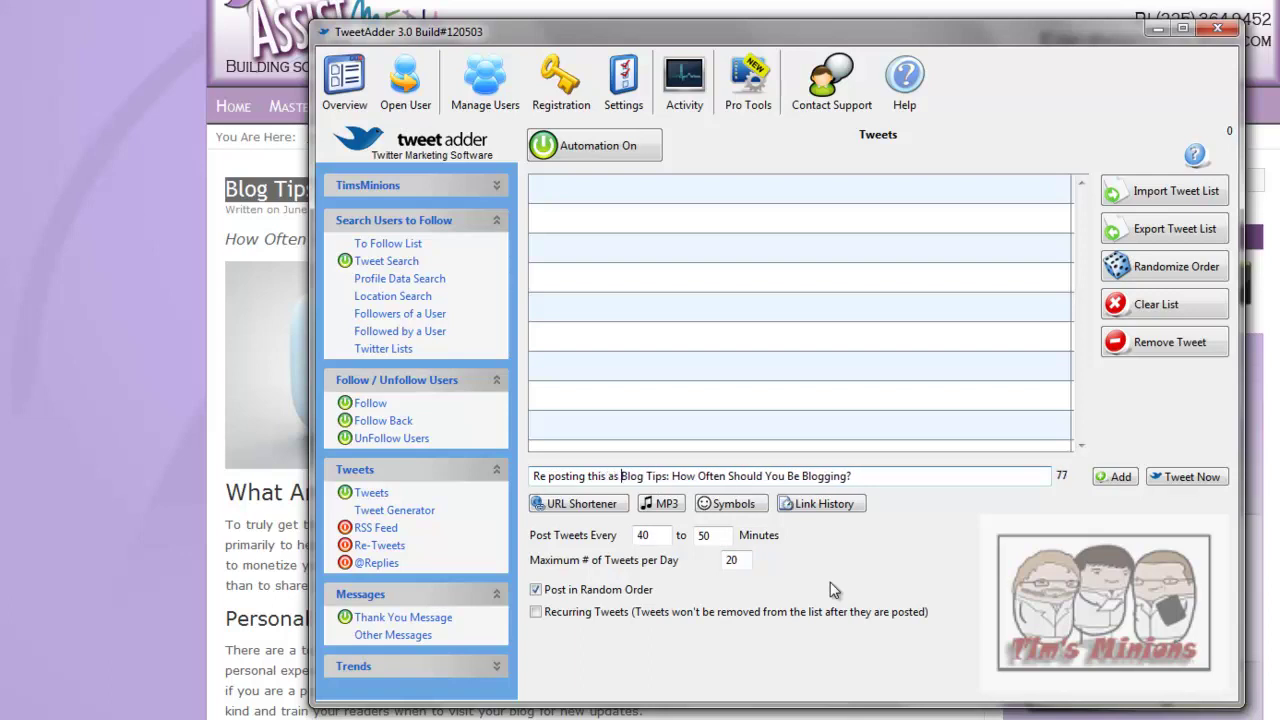
type("ake a vide")
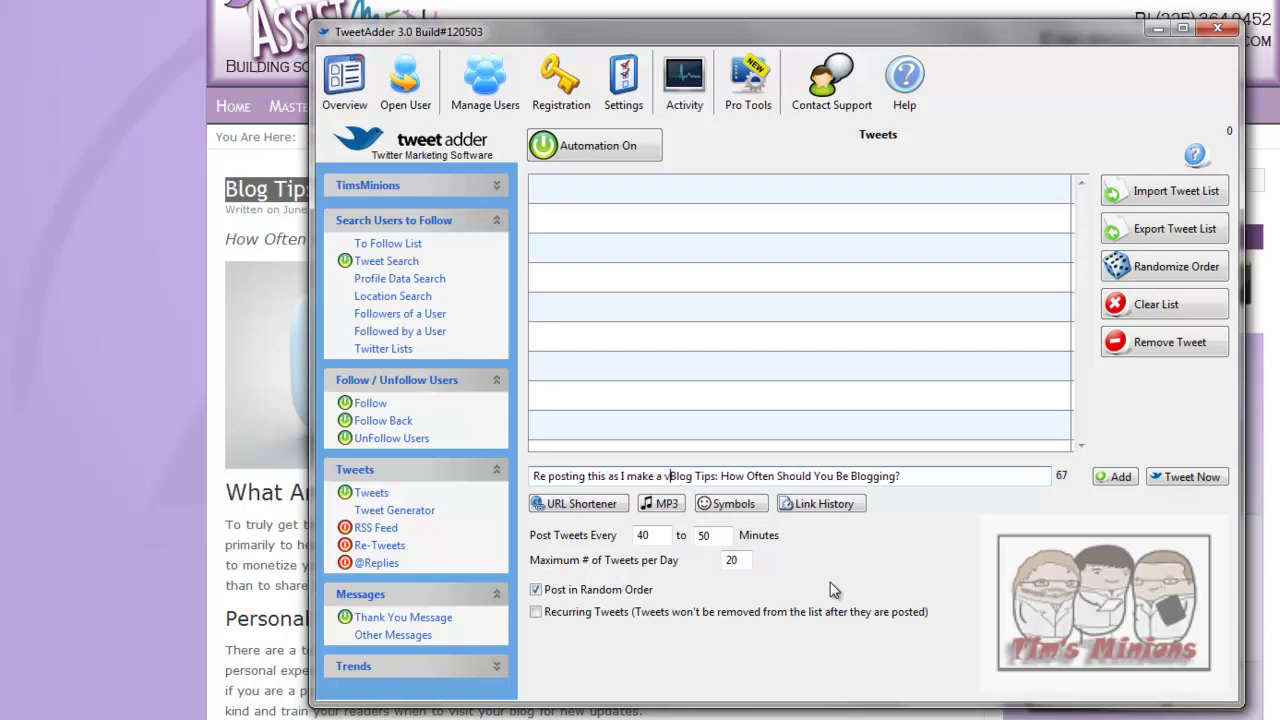
type("o tutor")
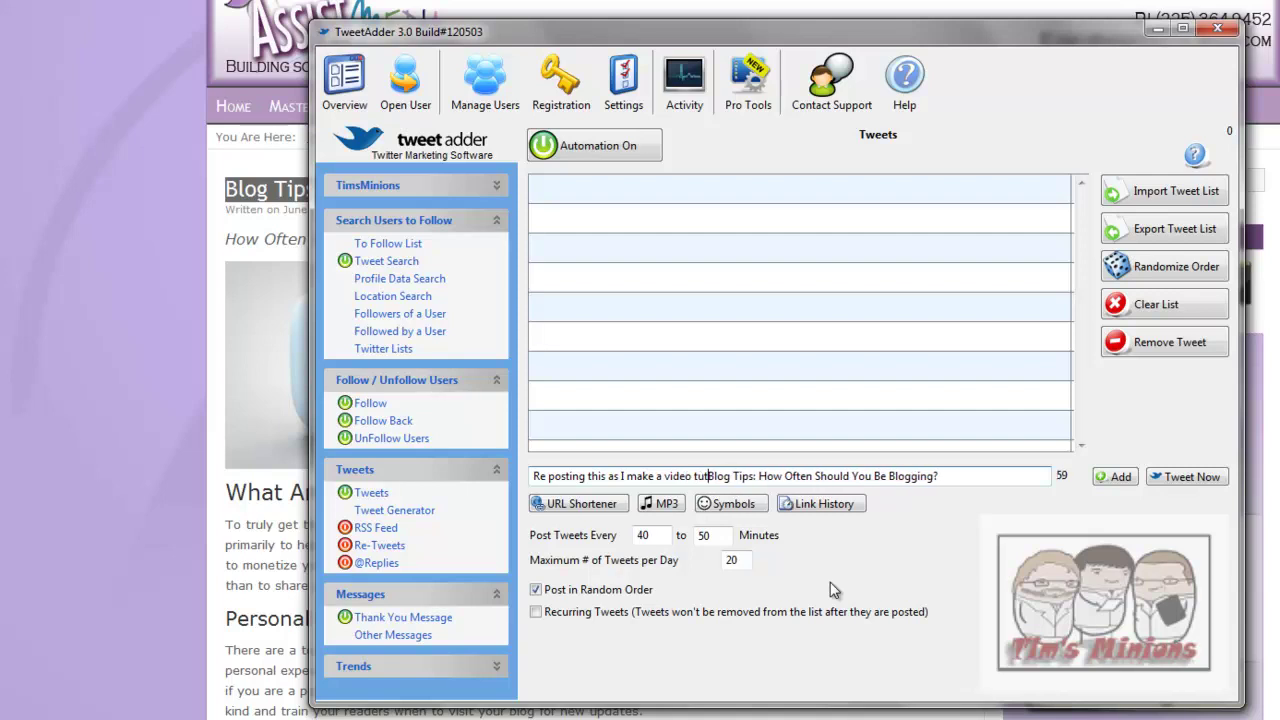
type("ial")
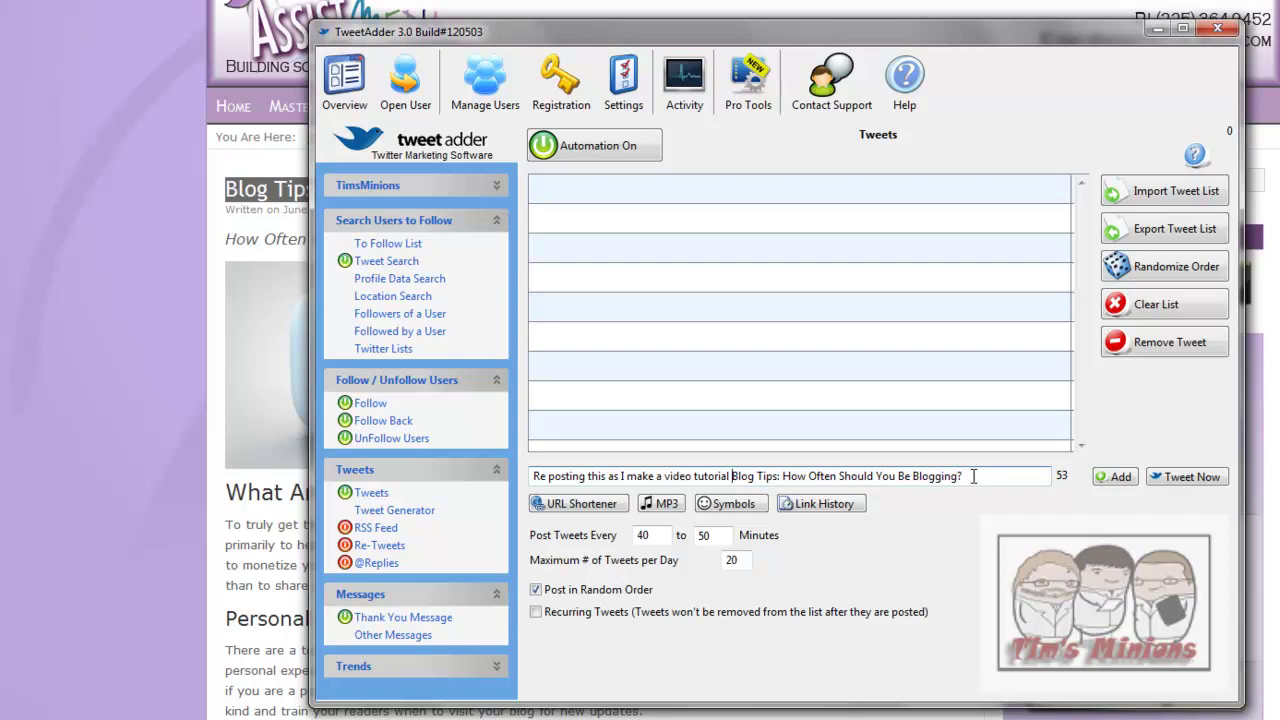
type("**")
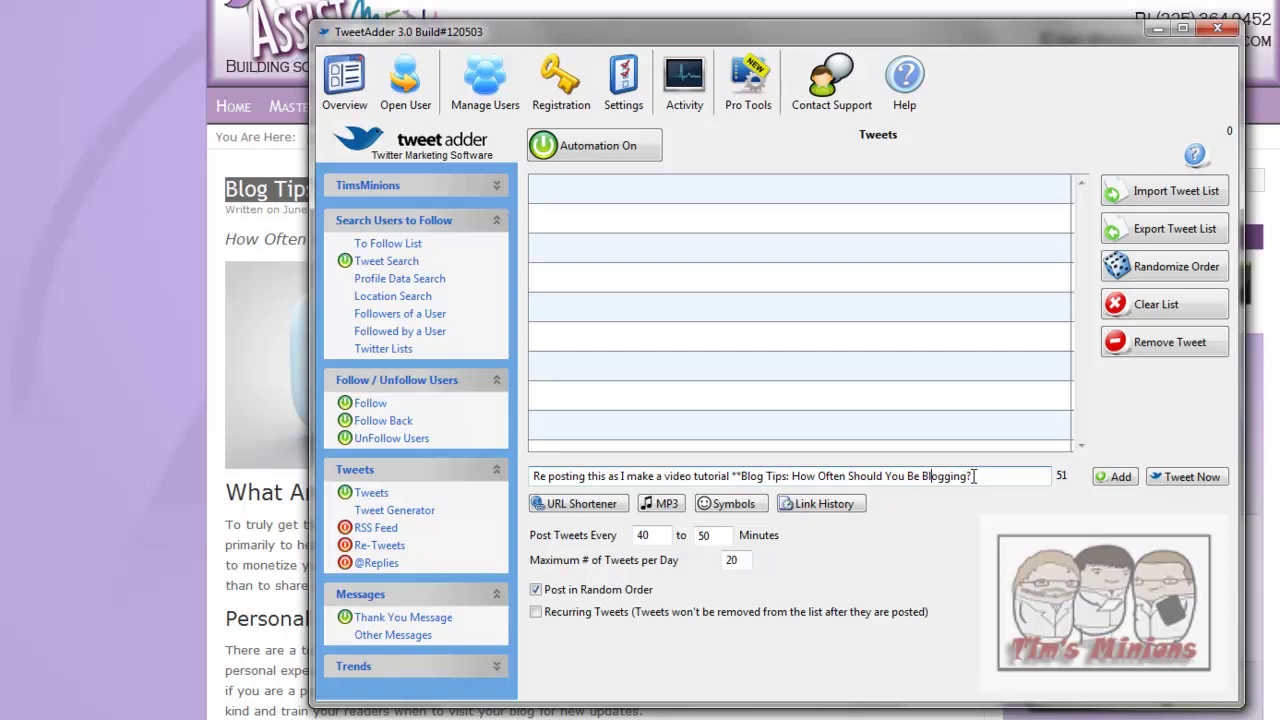
type("**")
Copy the article's bit.ly short link in the browser and paste it at the end of the tweet in TweetAdder.
left_click(112, 89)
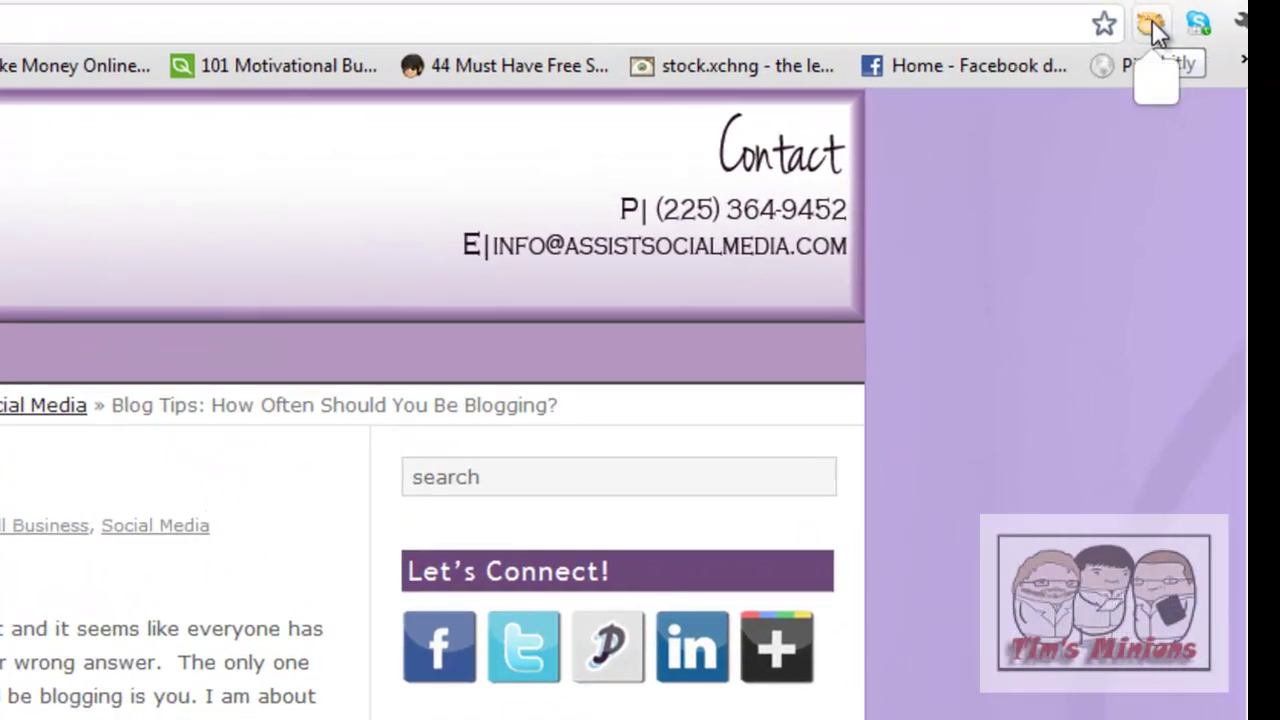
left_click(1152, 26)
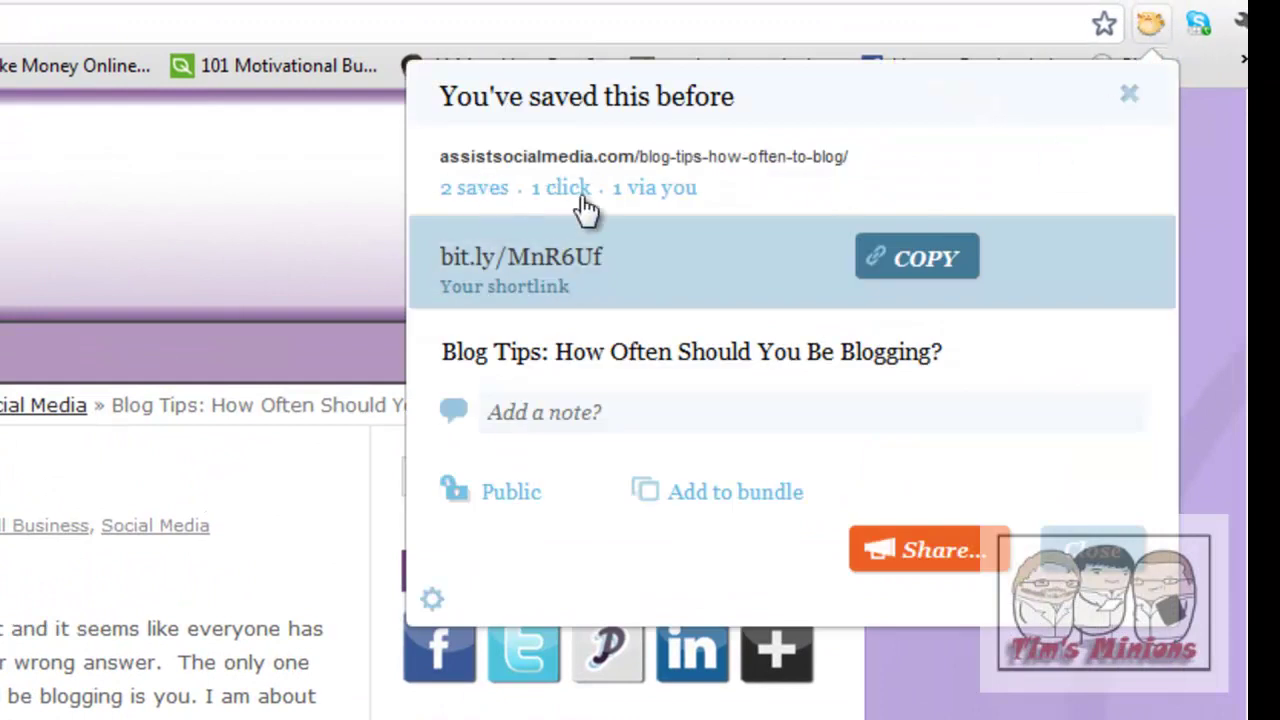
left_click(945, 262)
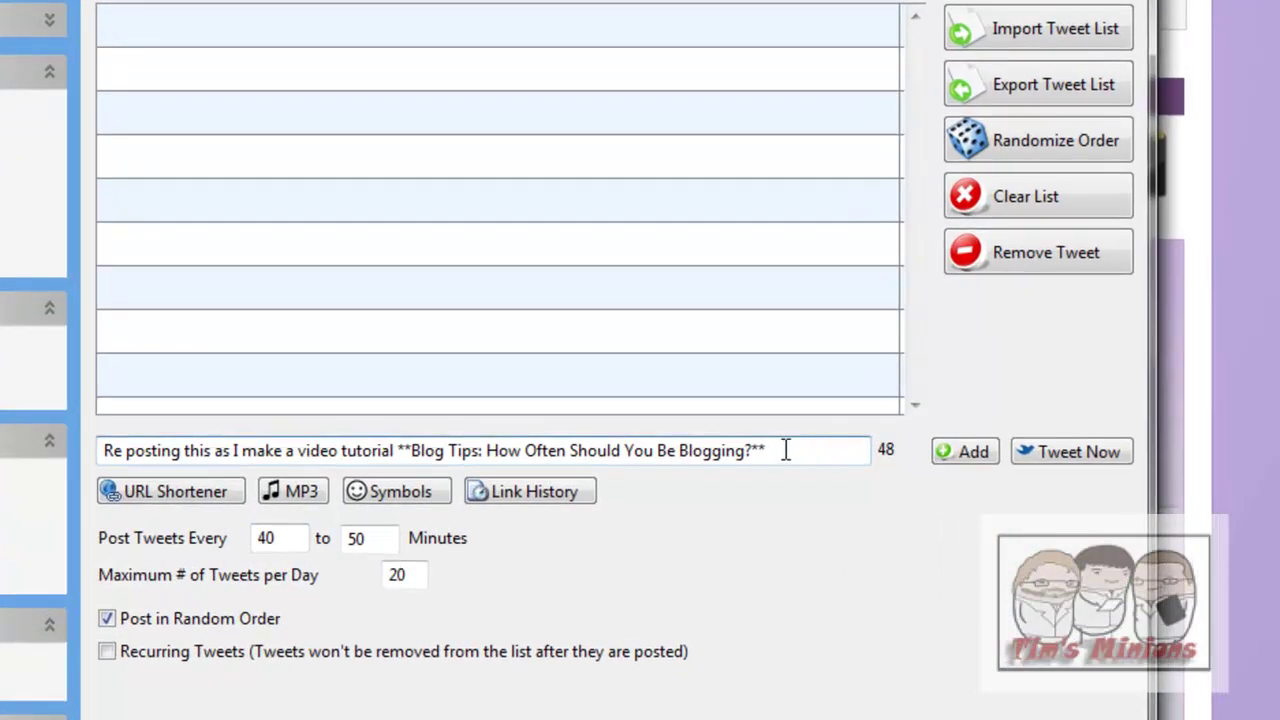
right_click(823, 456)
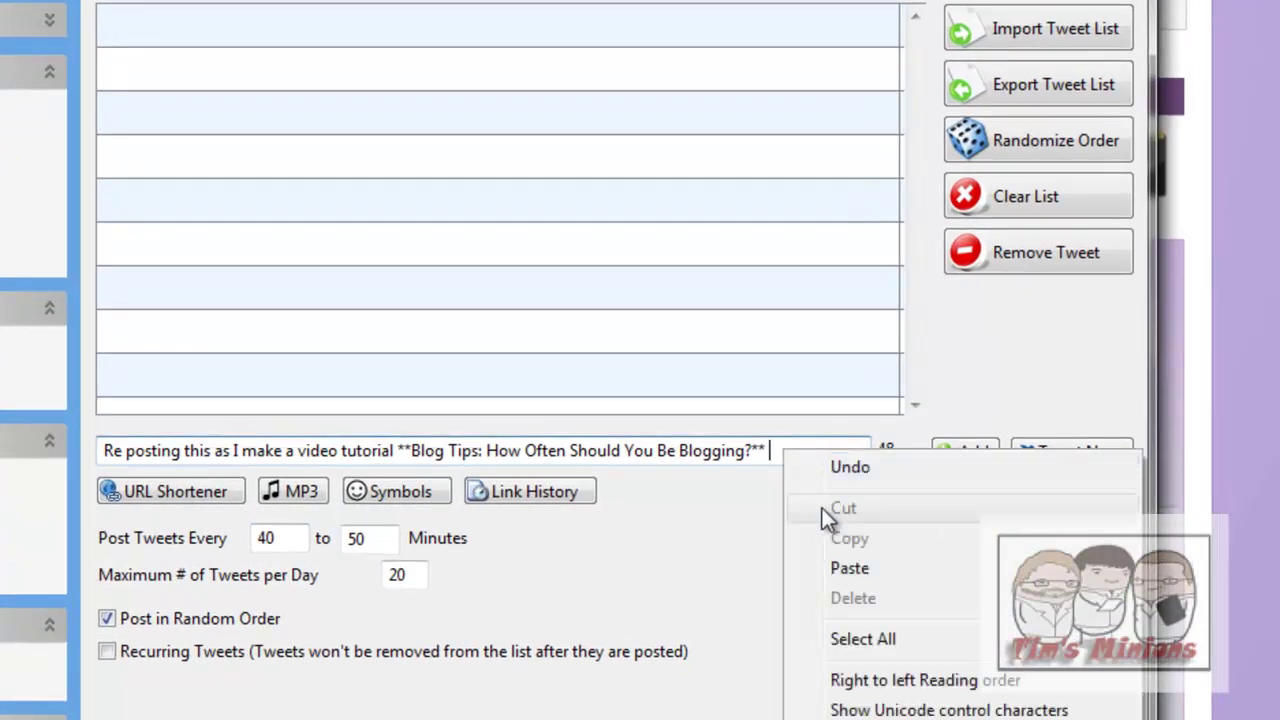
left_click(856, 571)
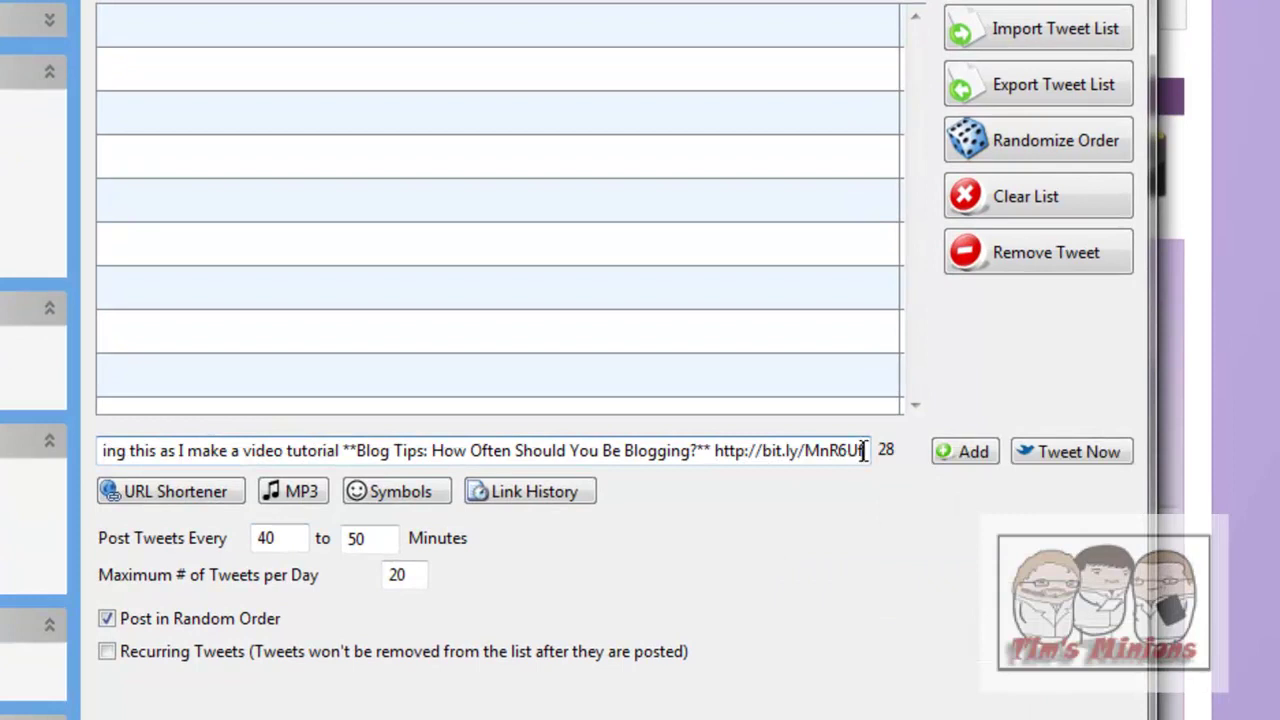
Copy the complete tweet text, including the short link.
left_click_drag(865, 450, 52, 443)
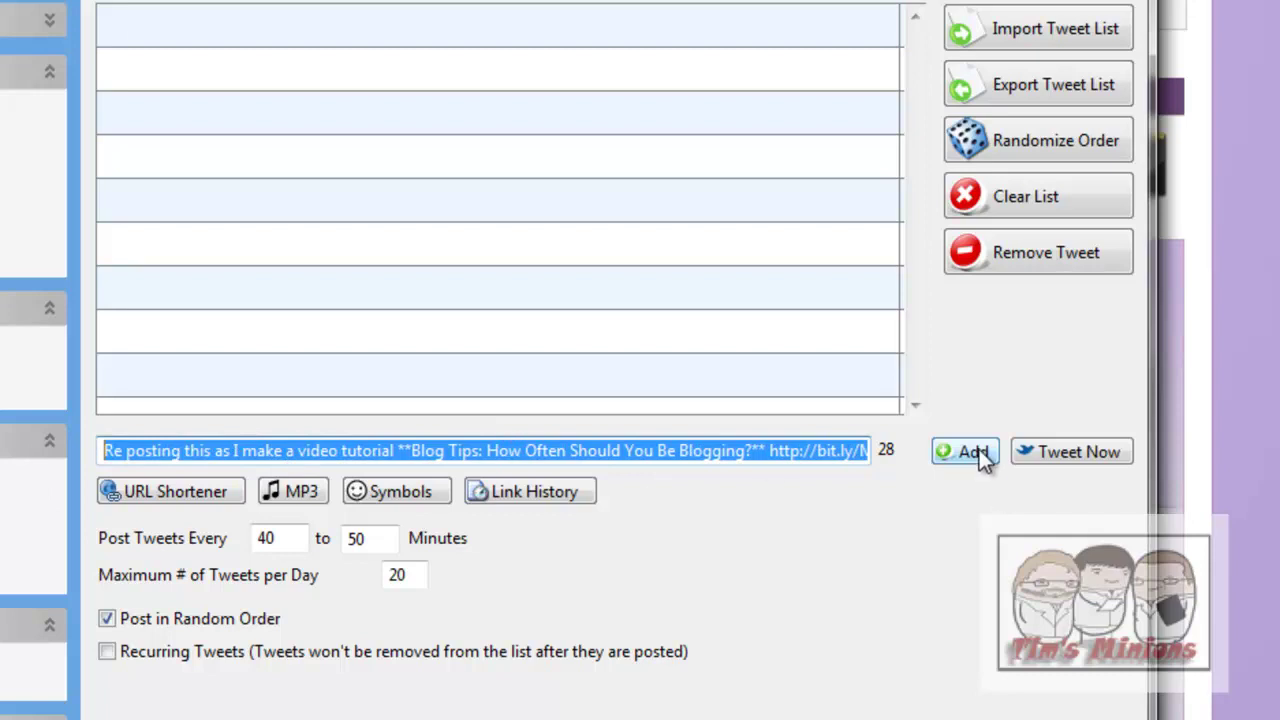
right_click(824, 455)
left_click(916, 542)
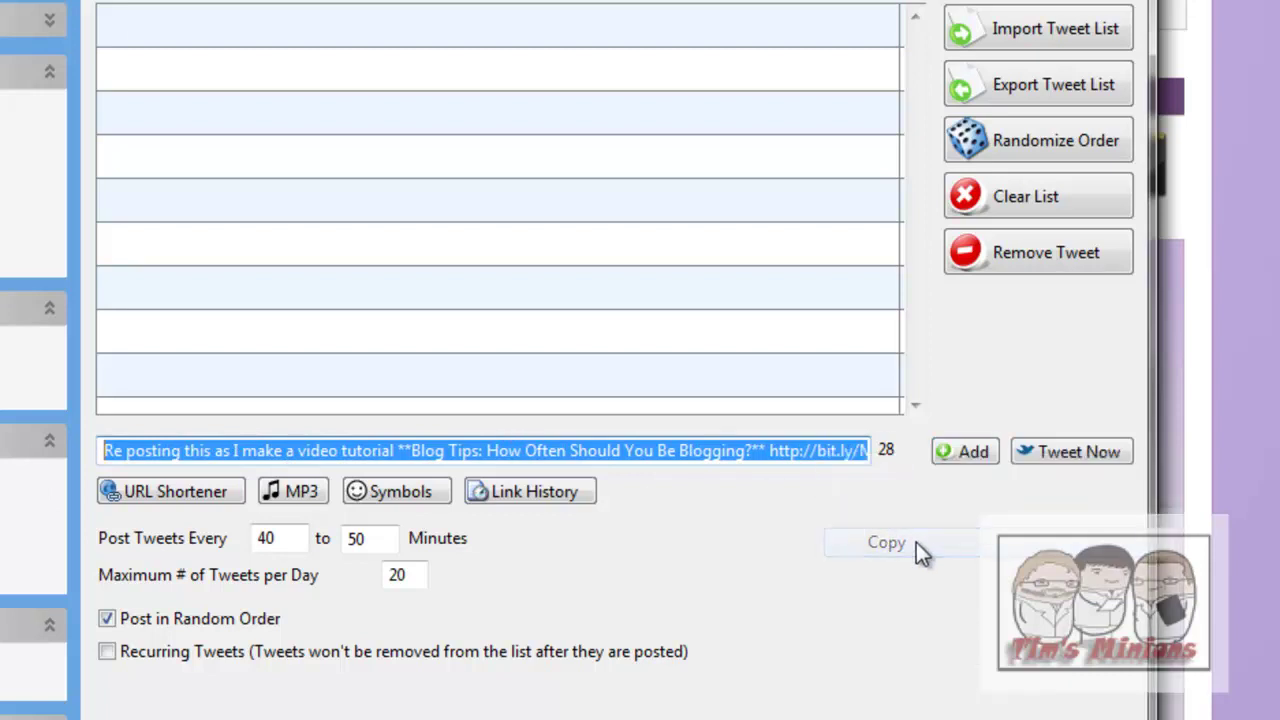
Add the composed tweet to the scheduled tweet list, and paste the copied text as a new tweet and post it immediately.
left_click(965, 451)
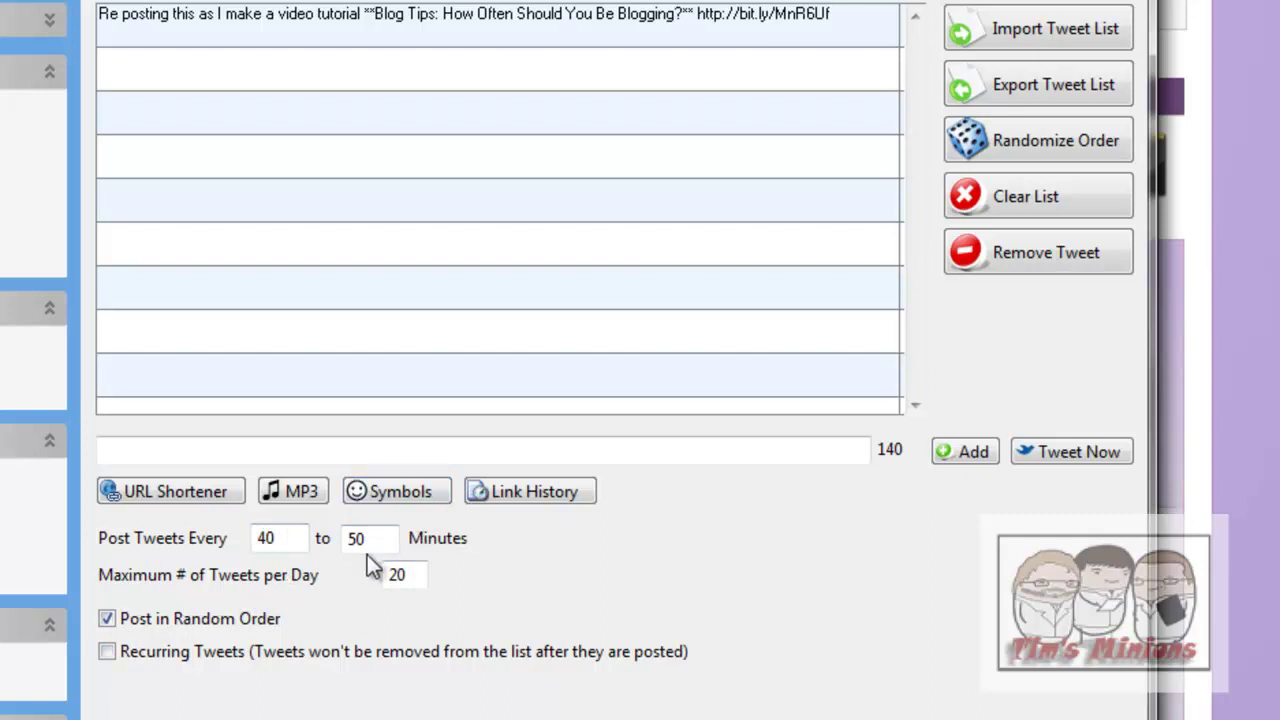
left_click(122, 452)
right_click(122, 452)
left_click(185, 567)
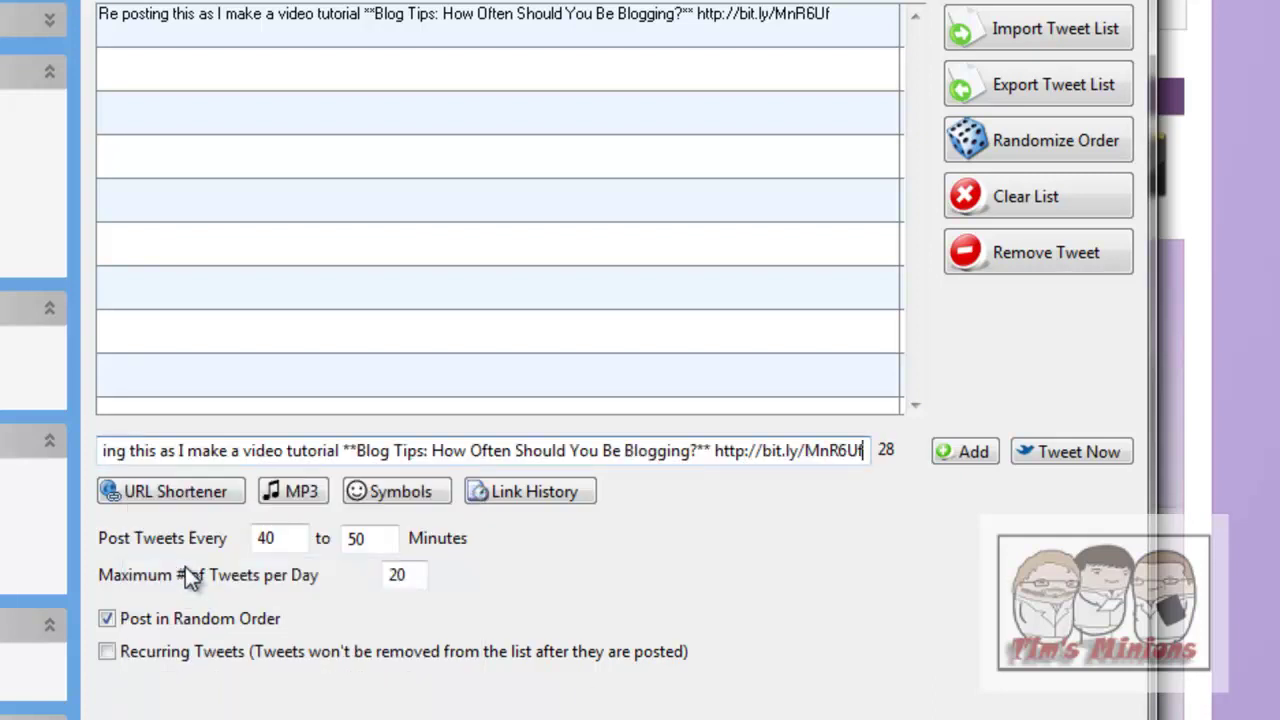
left_click(1070, 450)
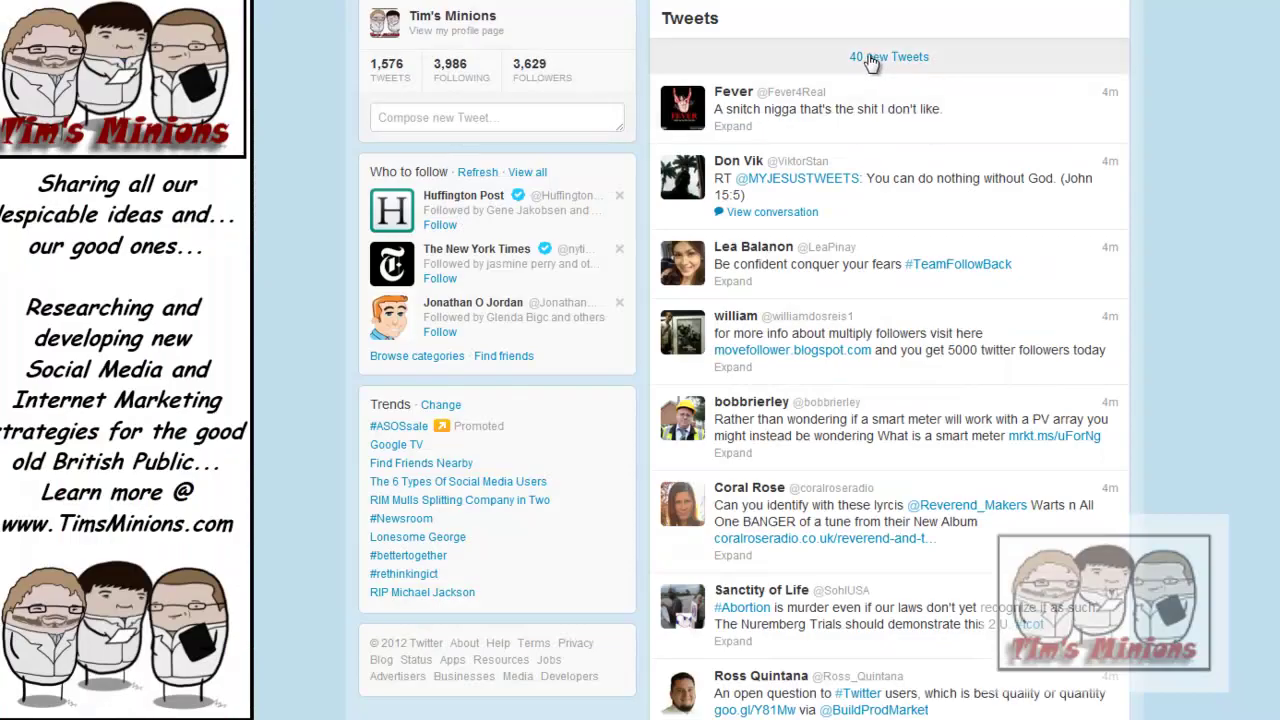
In Twitter, load the new tweets to check the posted tweet, and view the account's interactions before returning to the home timeline.
left_click(870, 60)
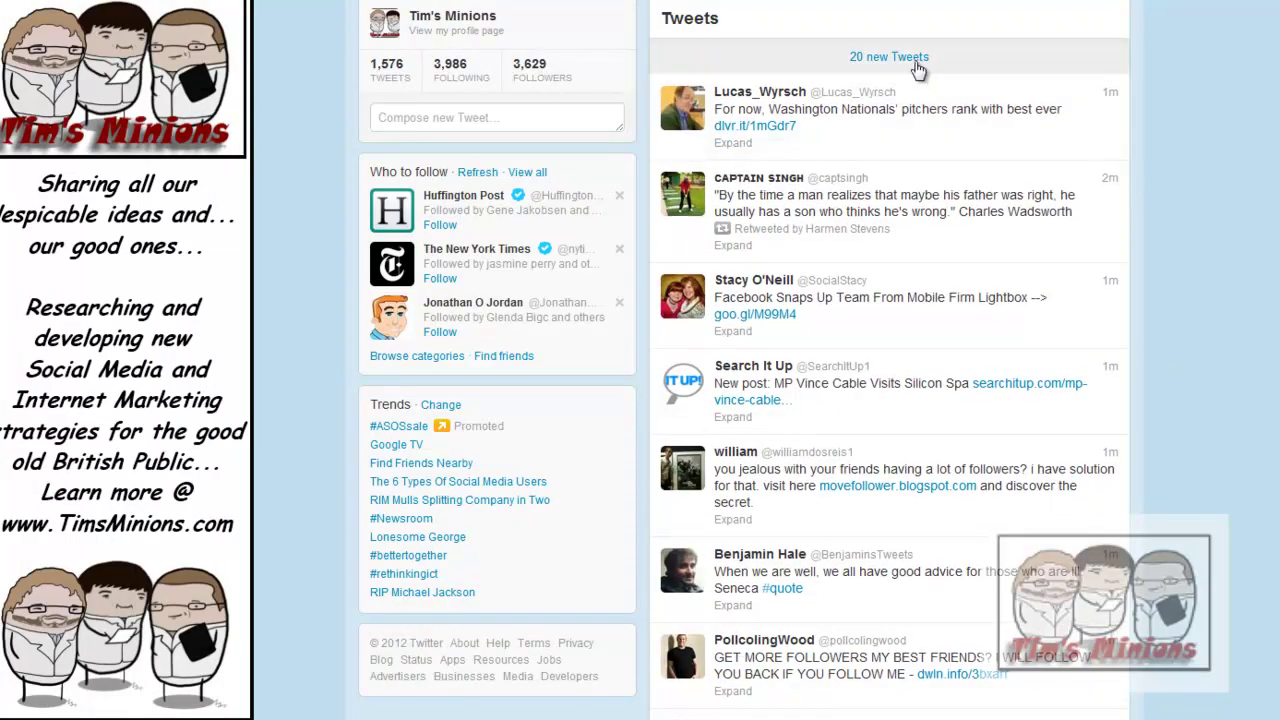
left_click(926, 62)
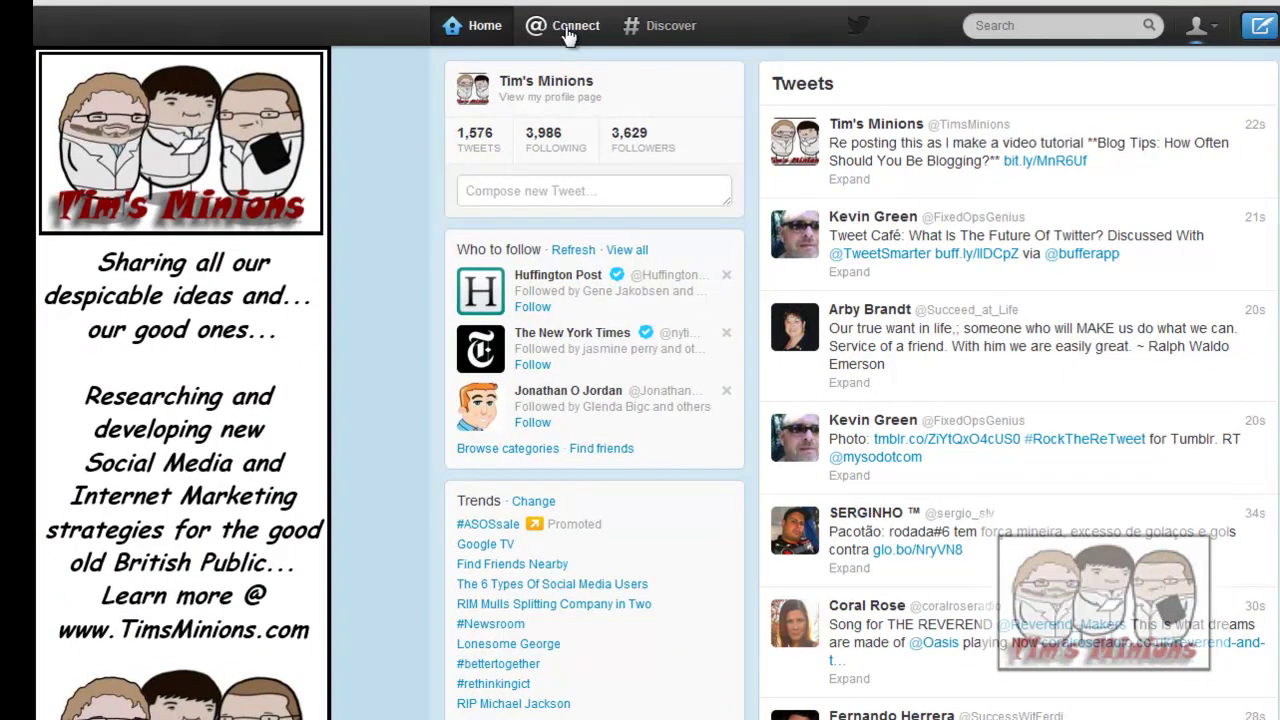
left_click(567, 35)
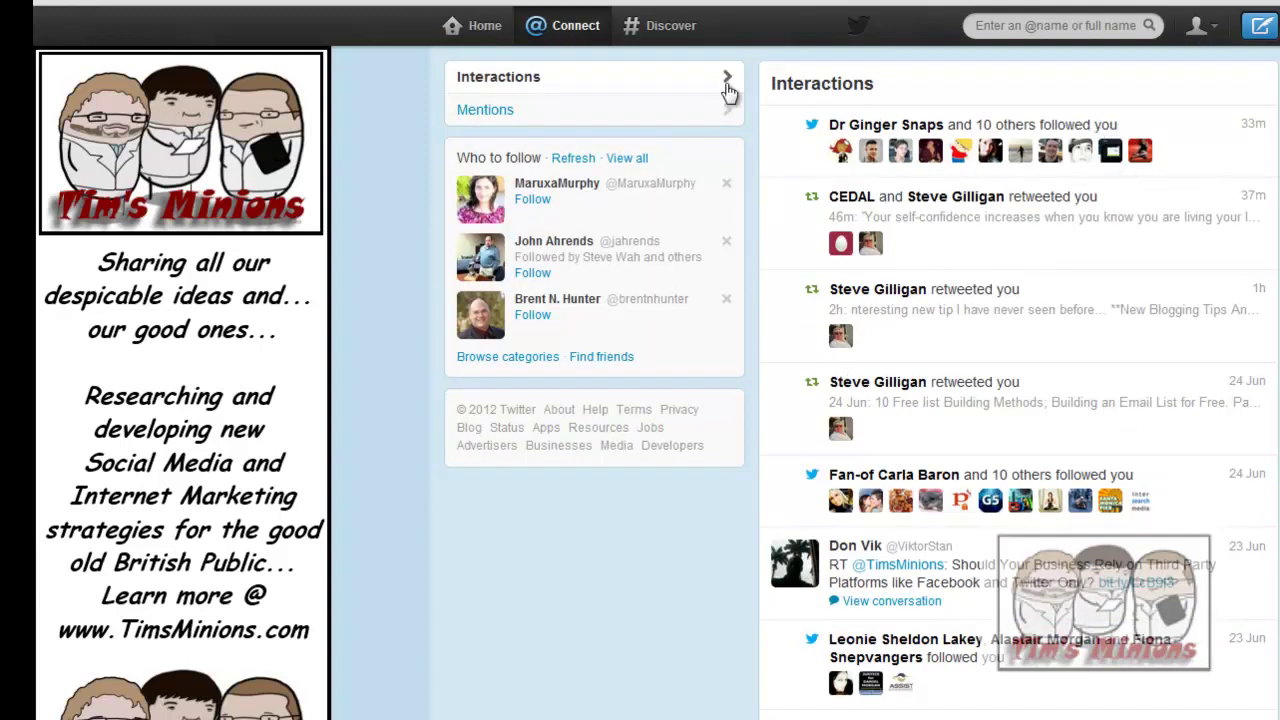
left_click(478, 32)
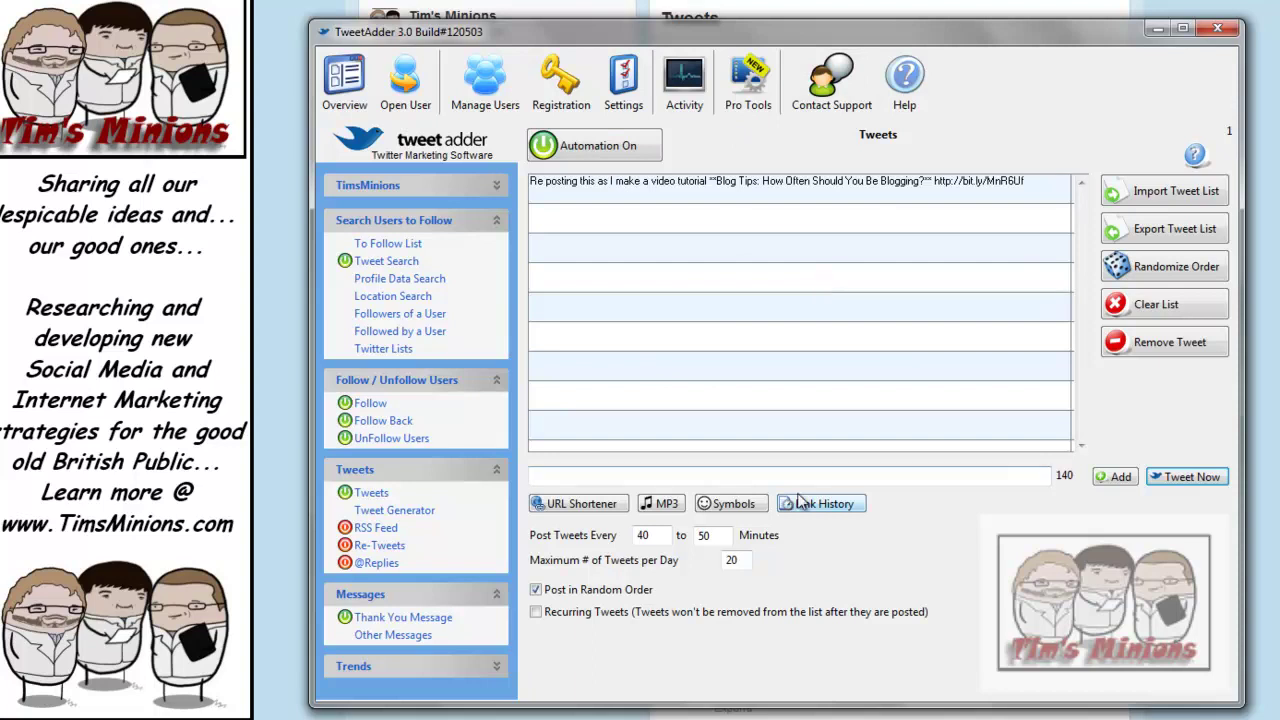
View the Thank You Message settings in TweetAdder, and reopen the TimsMinions account at its tweet list.
left_click(400, 620)
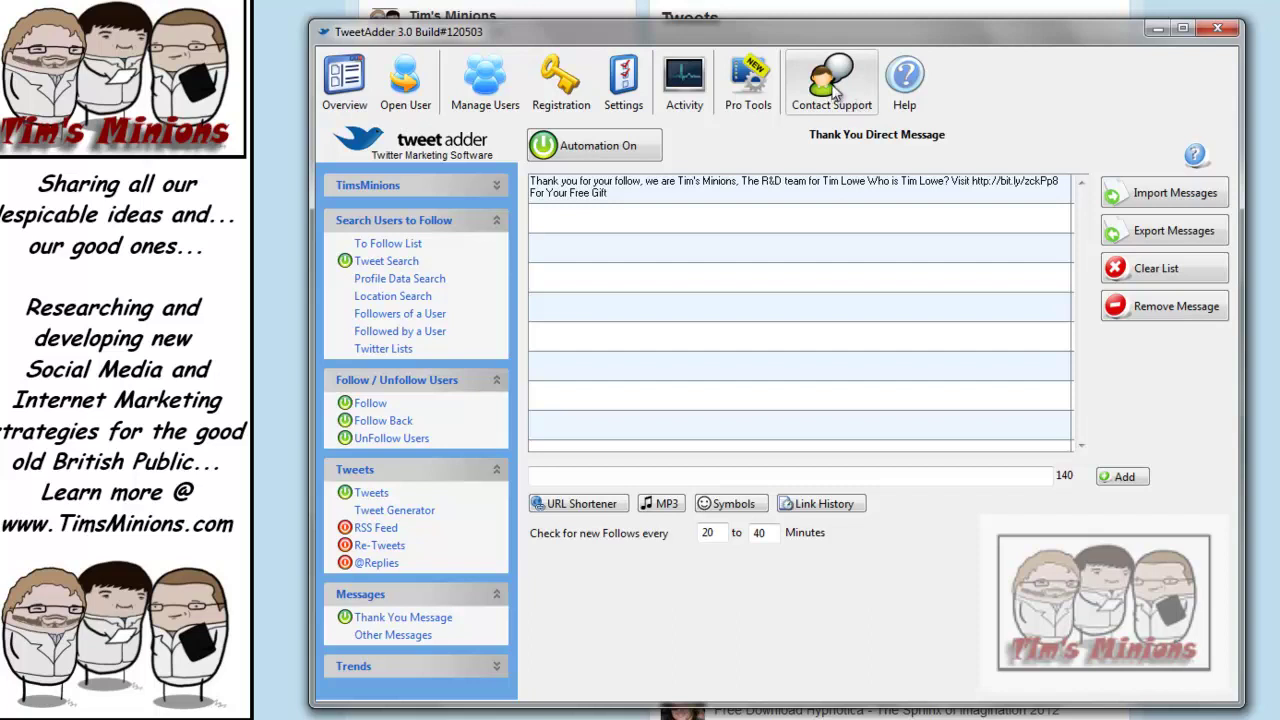
left_click(833, 90)
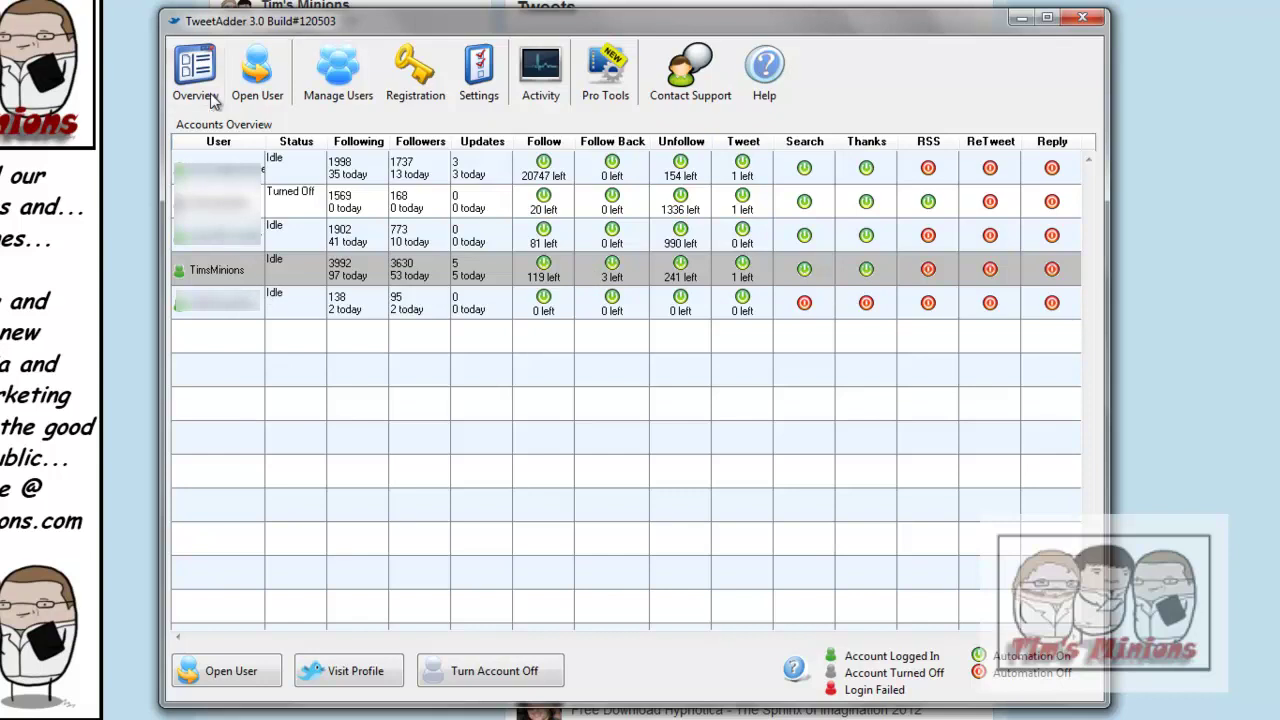
left_click(268, 66)
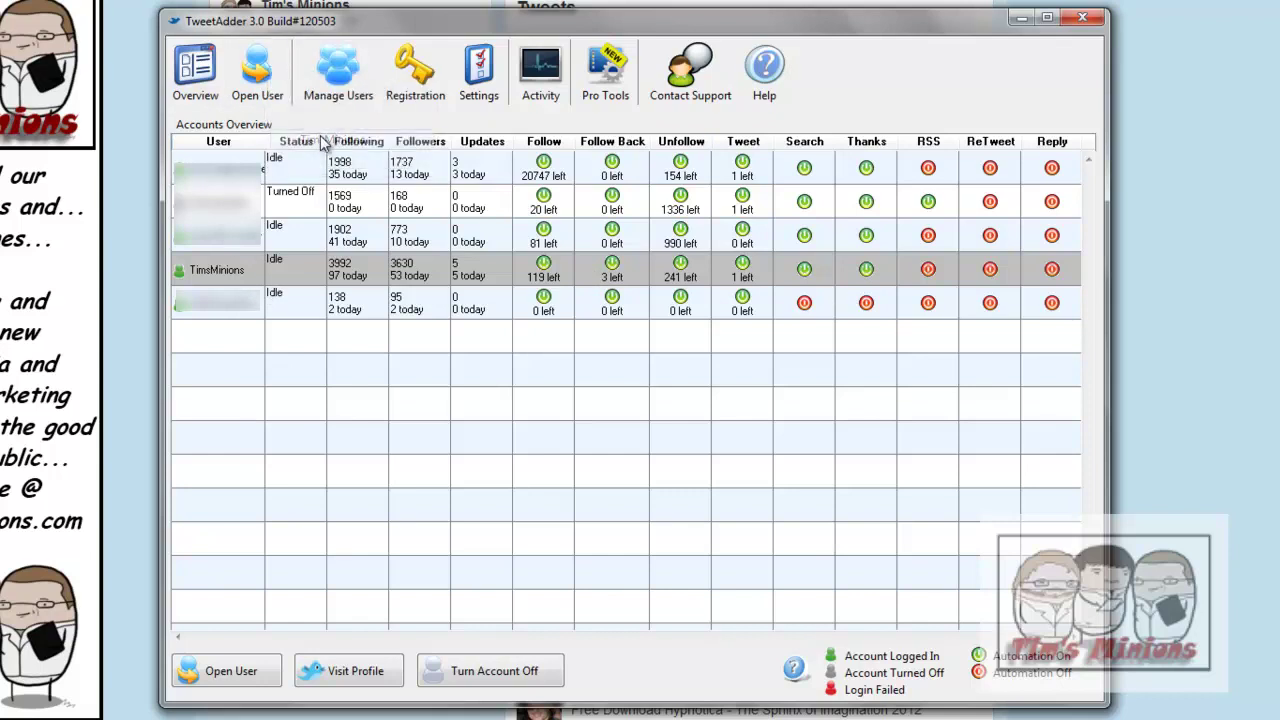
left_click(321, 137)
left_click(224, 492)
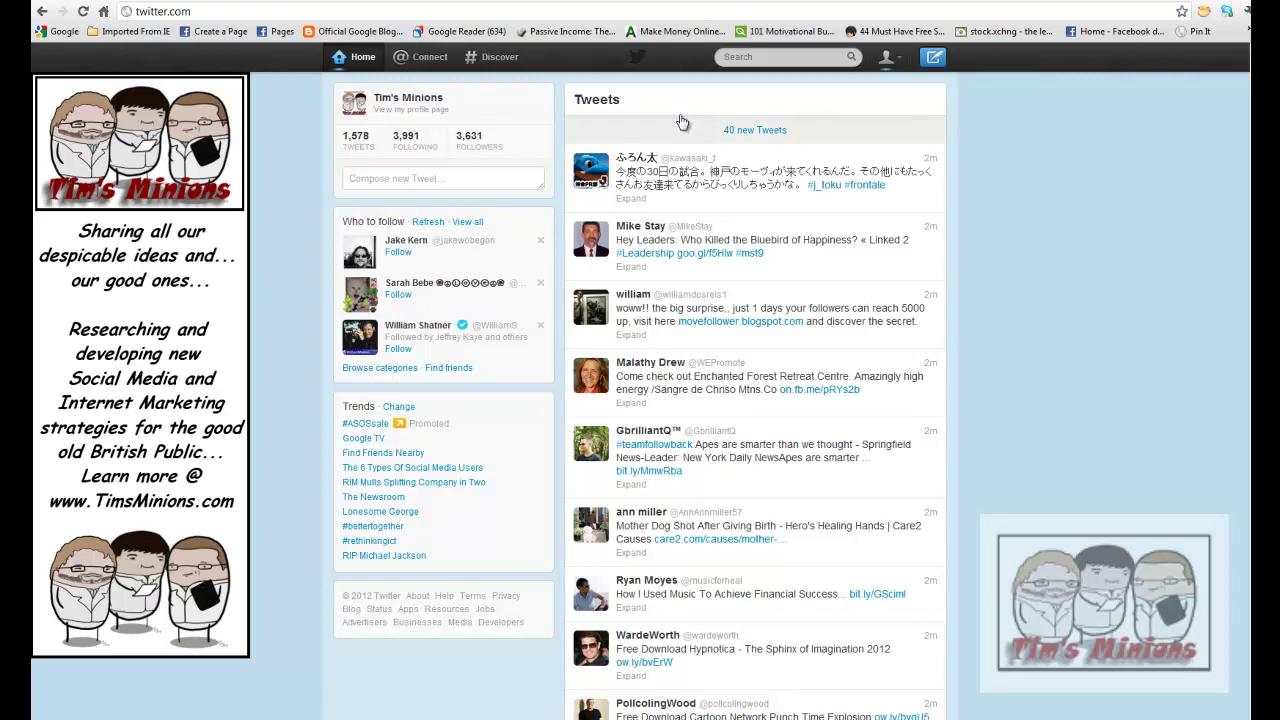
Refresh the Twitter timeline with the new tweets and look through the account's recent followers, retweets and mentions.
left_click(770, 131)
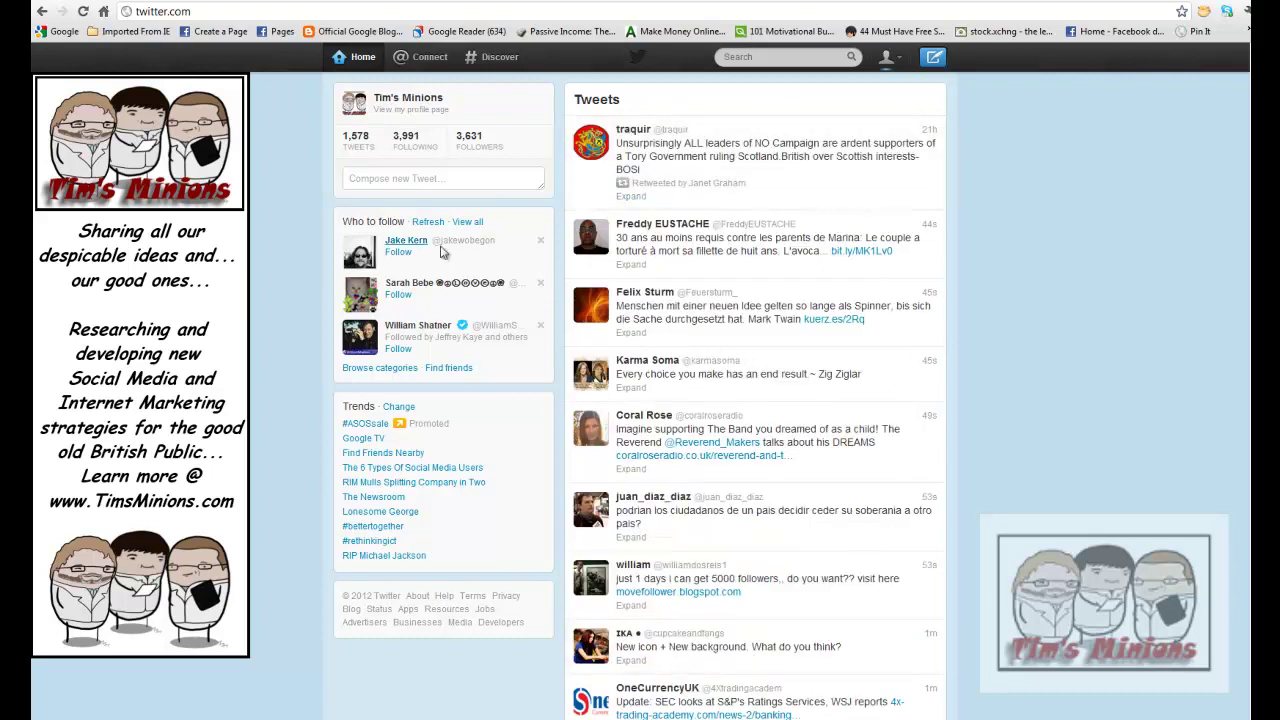
left_click(429, 60)
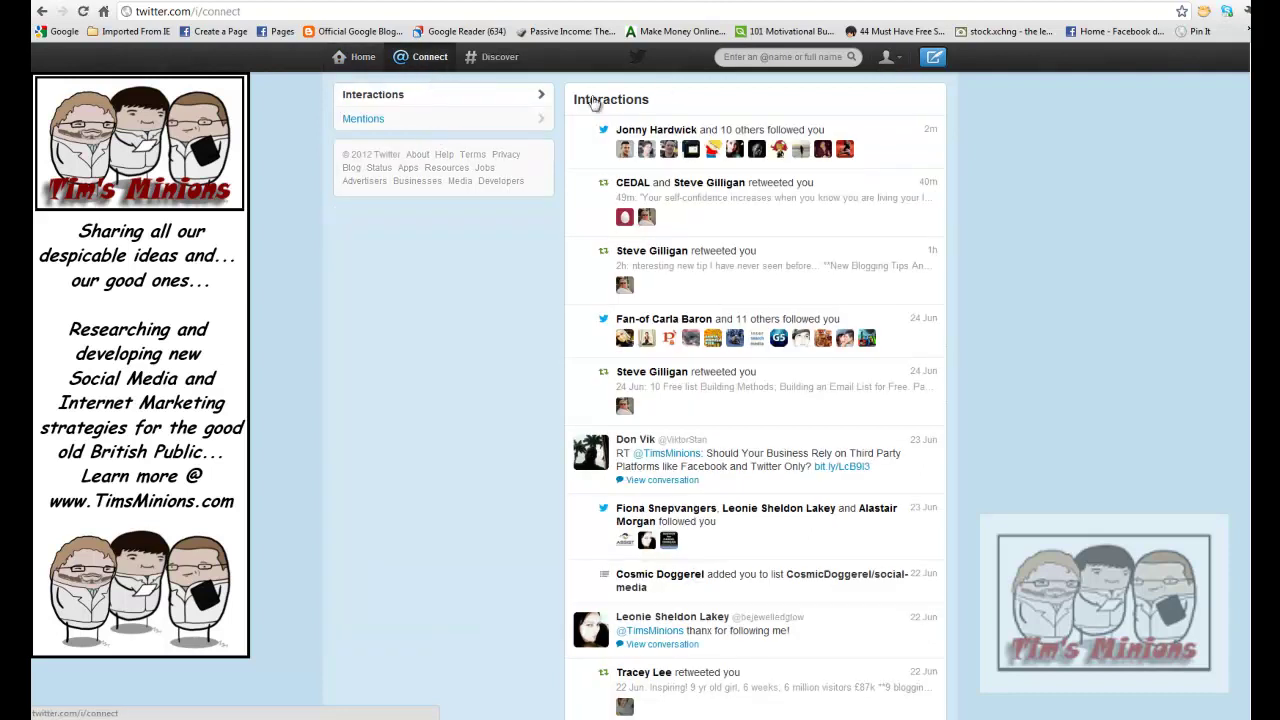
scroll(1100, 235, "down", 7)
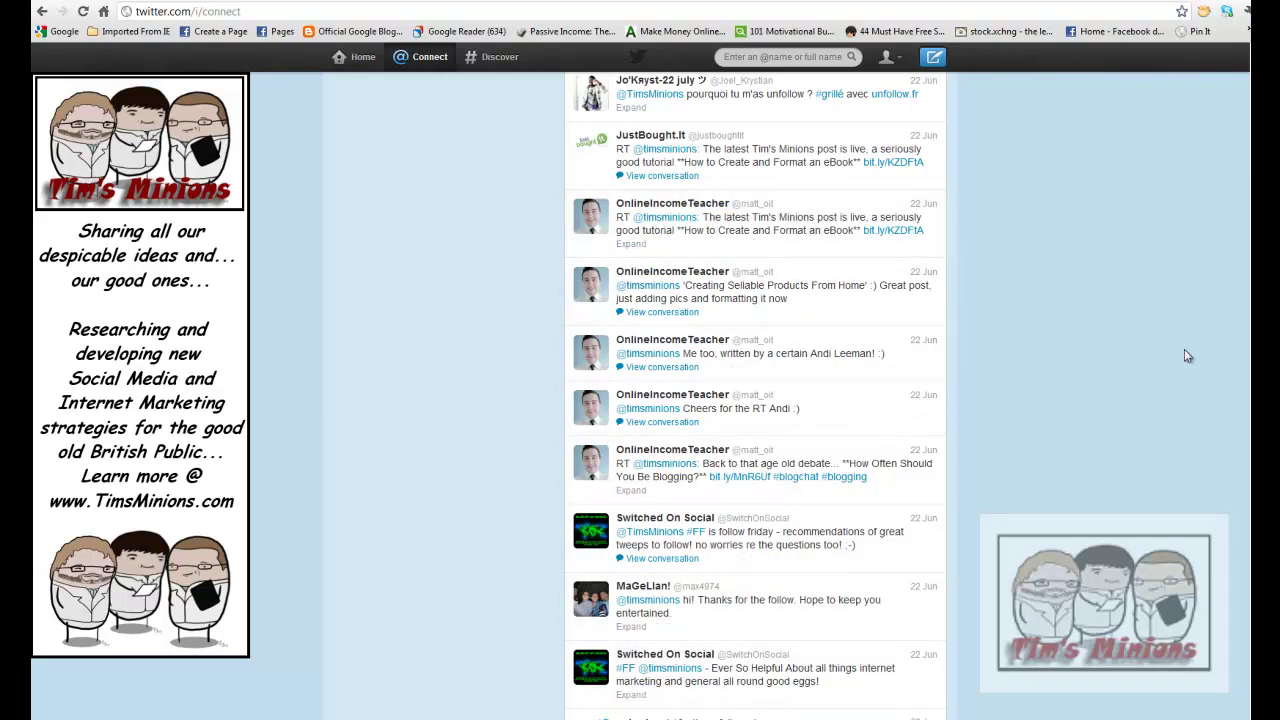
scroll(1172, 369, "up", 5)
scroll(1173, 369, "up", 2)
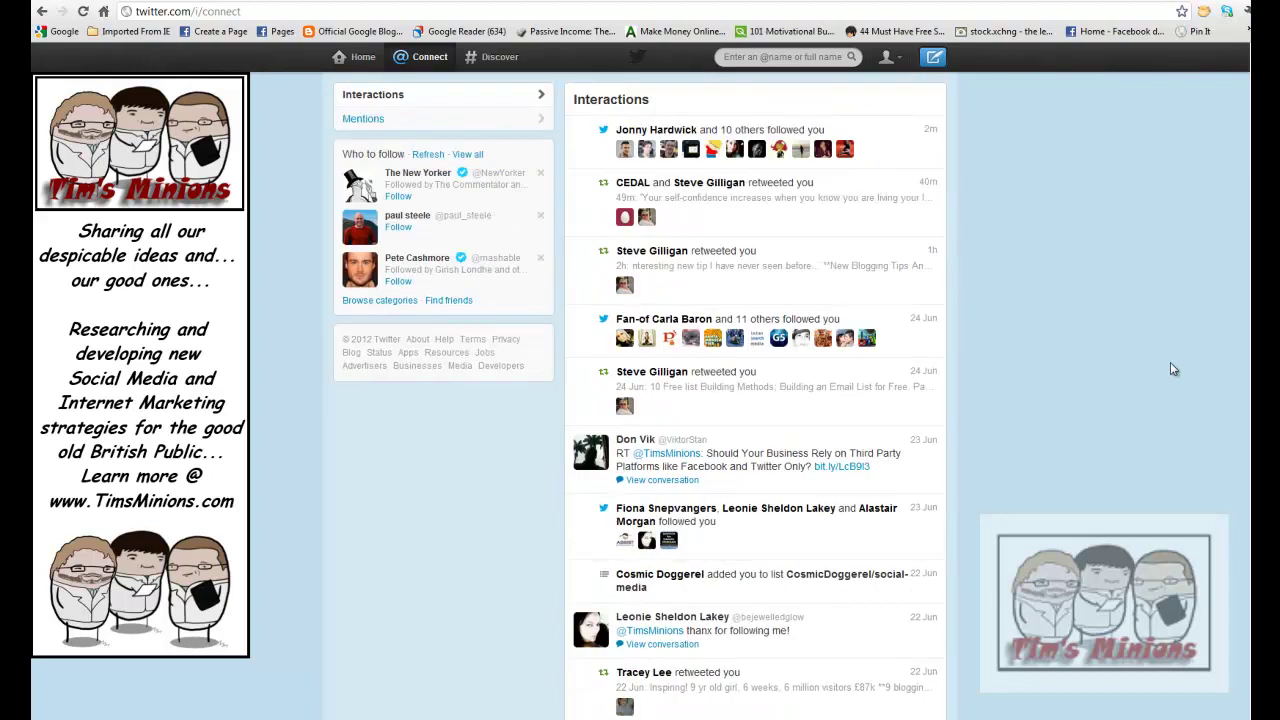
left_click(362, 60)
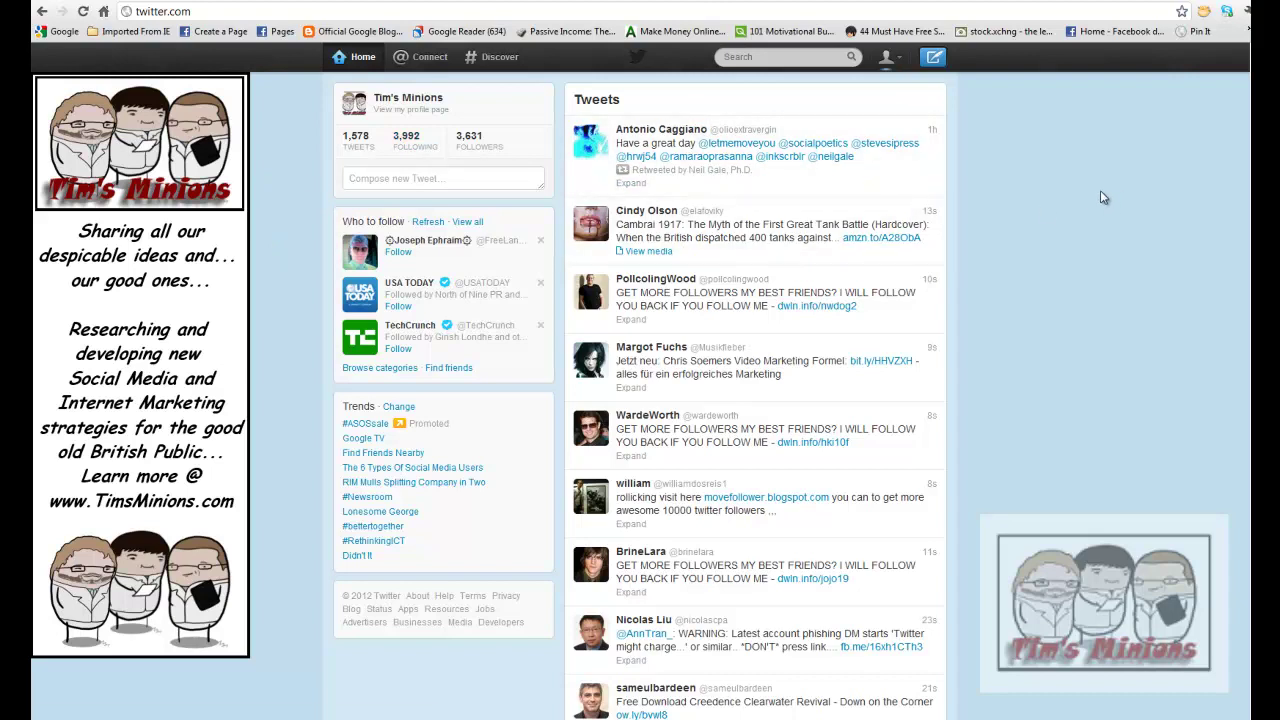
View the Tim's Minions profile page with its posted tweets and return to the home timeline.
key("g")
key("p")
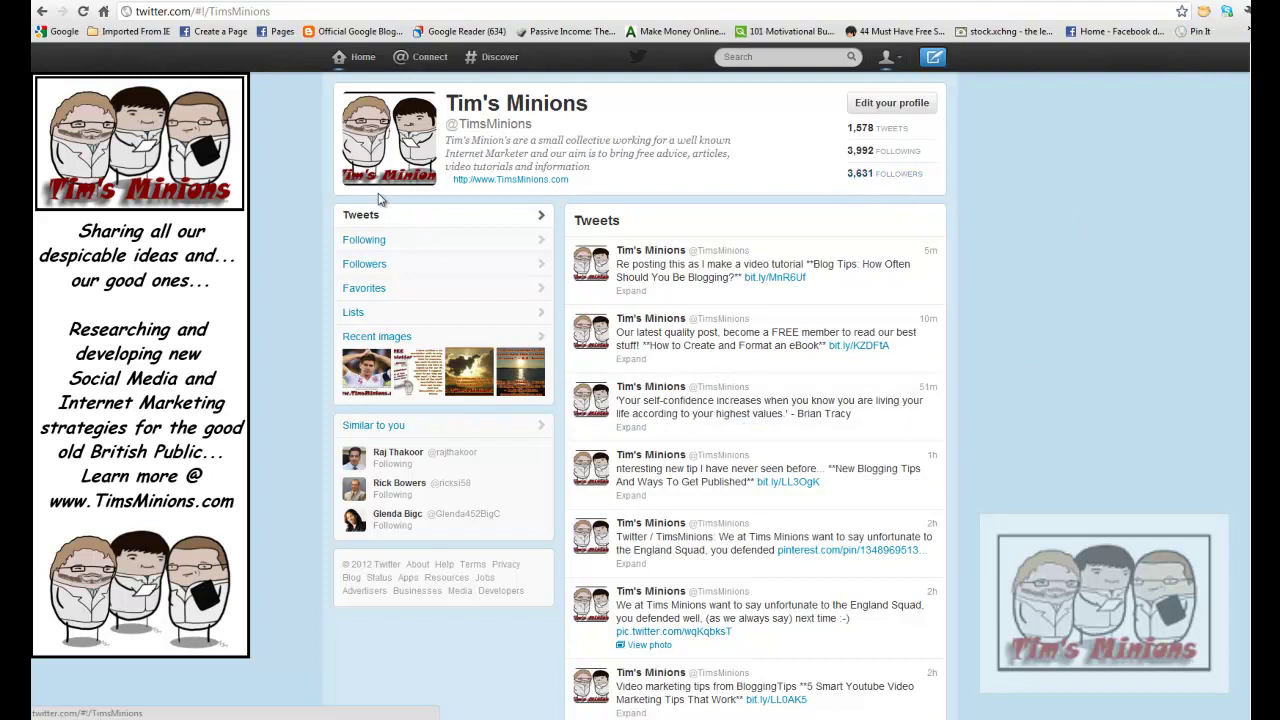
left_click(358, 56)
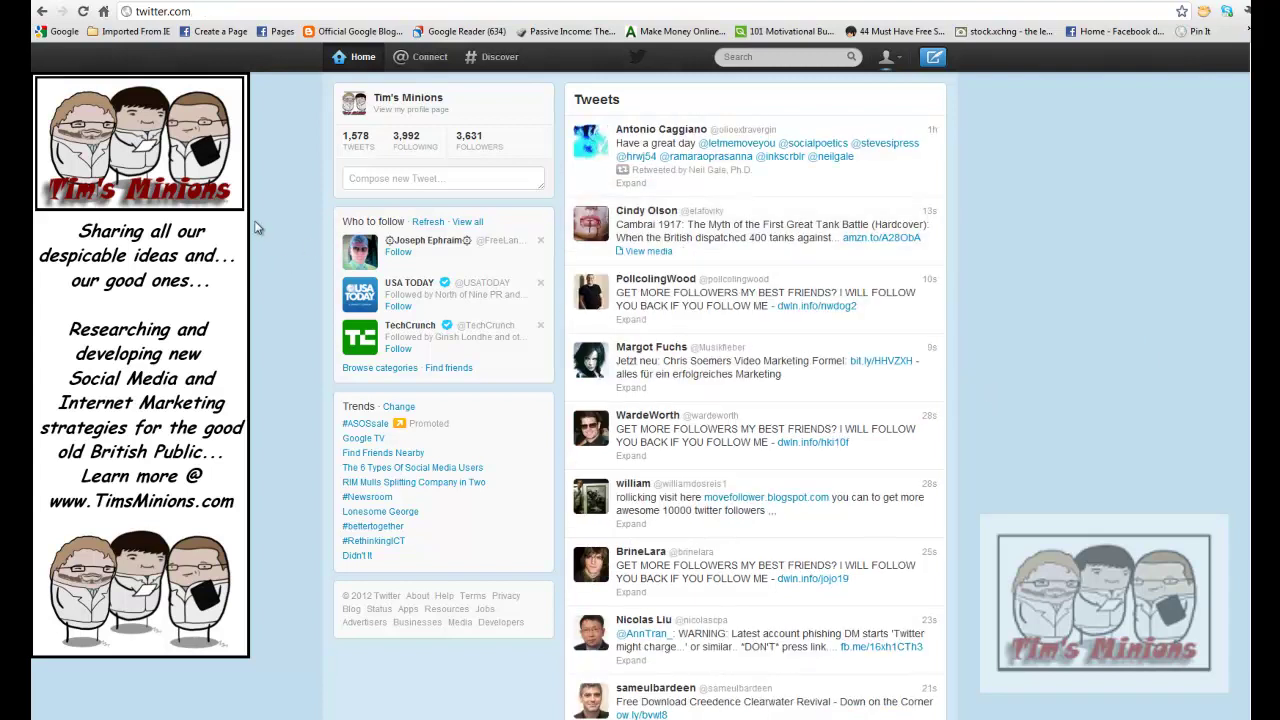
Switch to TweetAdder and show the accounts overview.
key("alt+Tab")
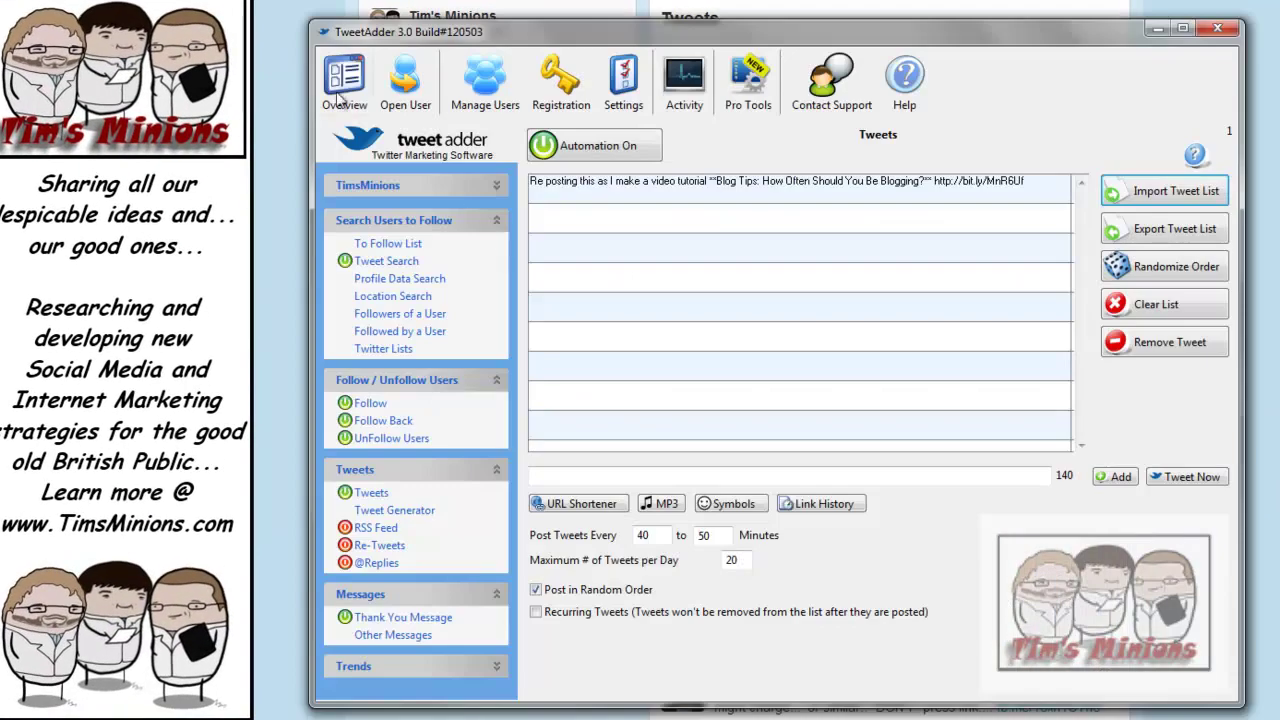
left_click(344, 80)
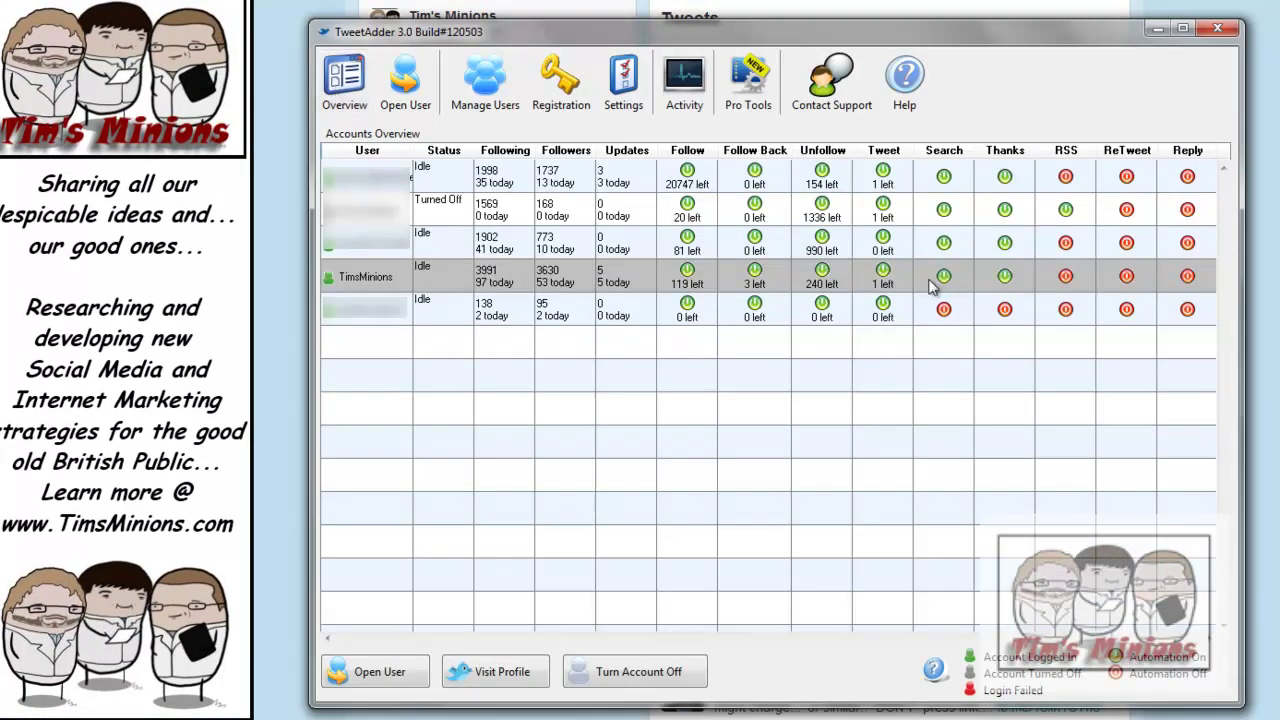